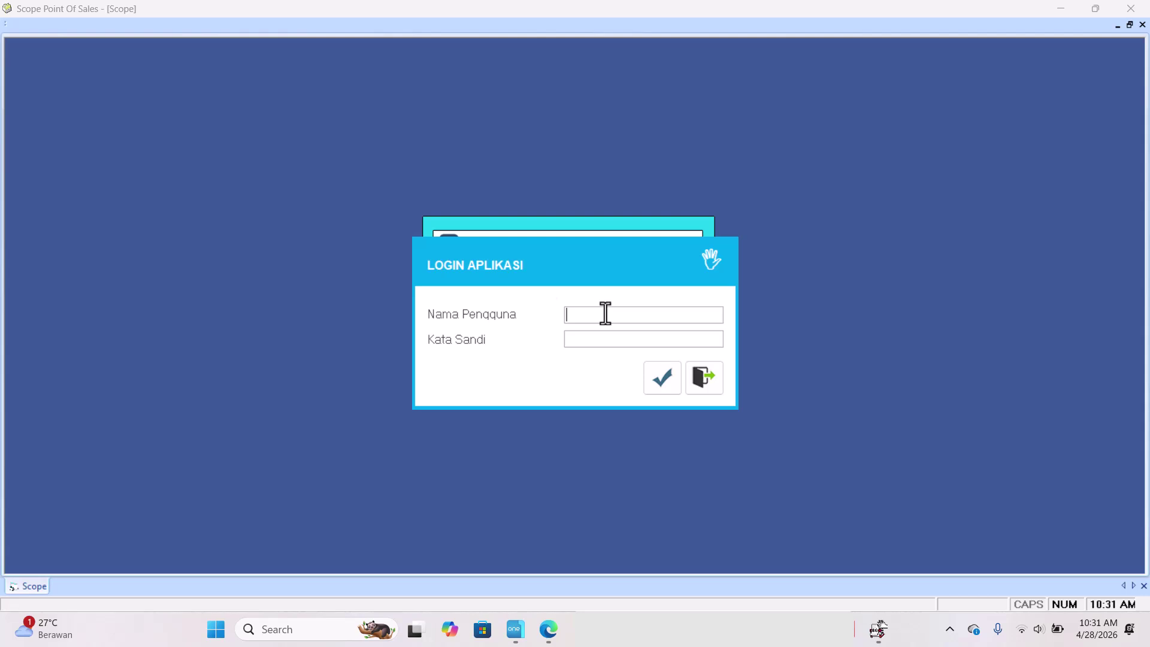
Log in to Scope Point Of Sales with the cashier's username and password.
{"action": "type", "text": "puput"}
{"action": "key", "text": "Tab"}
{"action": "type", "text": "******"}
{"action": "key", "text": "Return"}
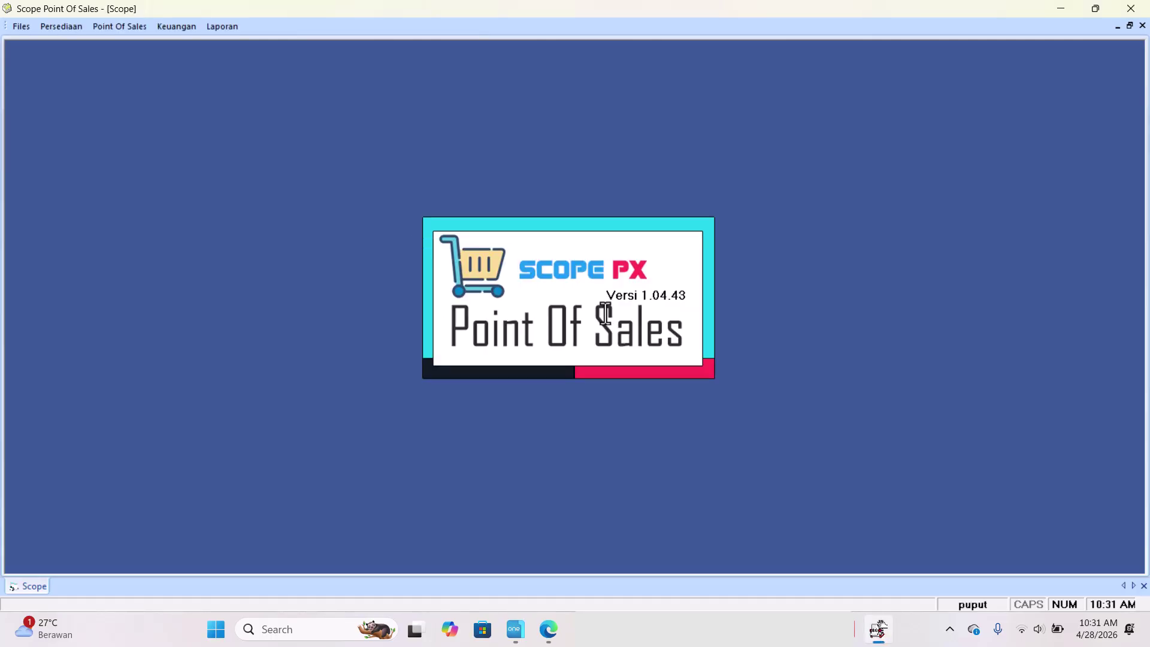
Open the cashier's Point Of Sales transaction screen from the Point Of Sales menu.
{"action": "left_click", "coordinate": [125, 25]}
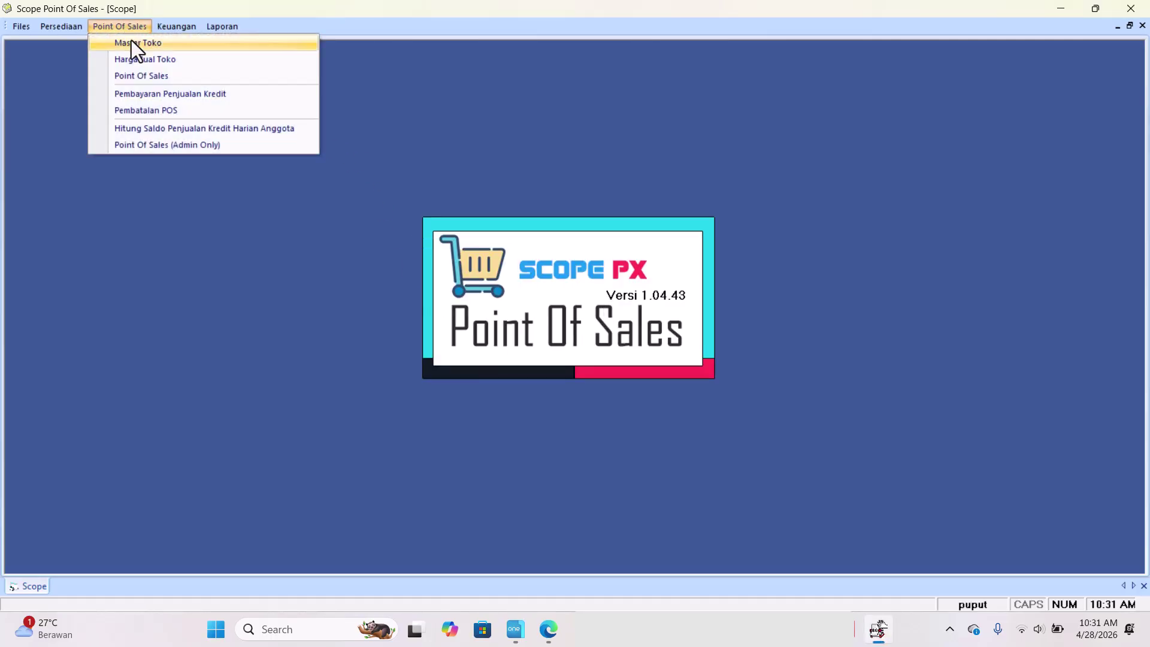
{"action": "left_click", "coordinate": [137, 75]}
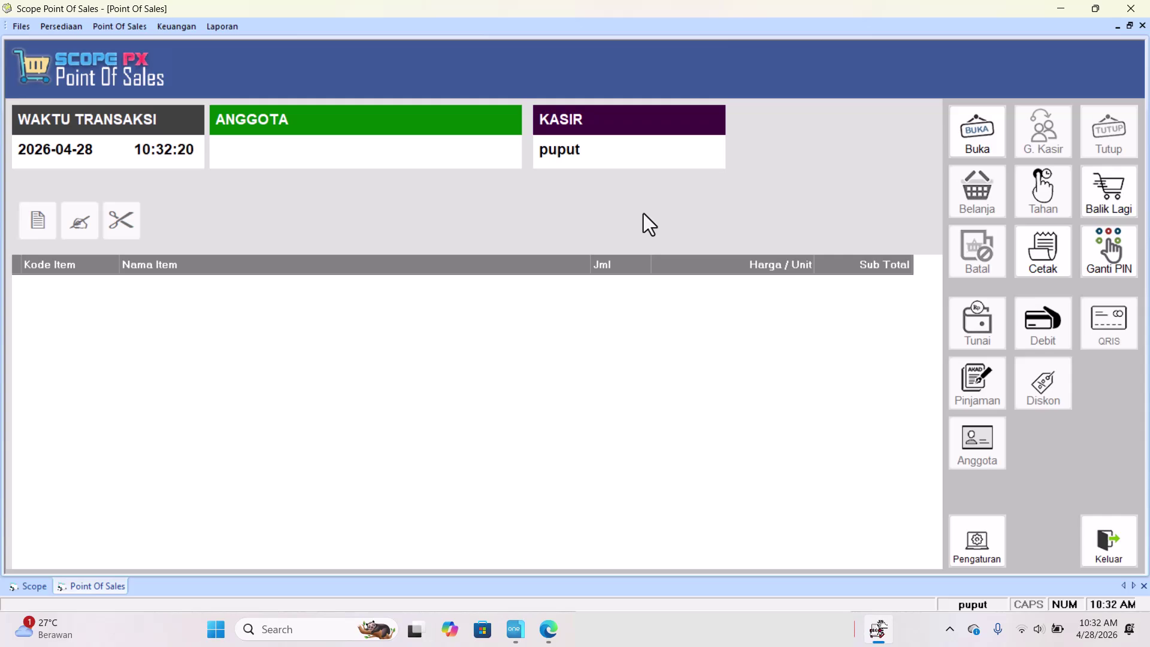
Open the terminal for the day with a 500000 opening cash deposit.
{"action": "key", "text": "slash"}
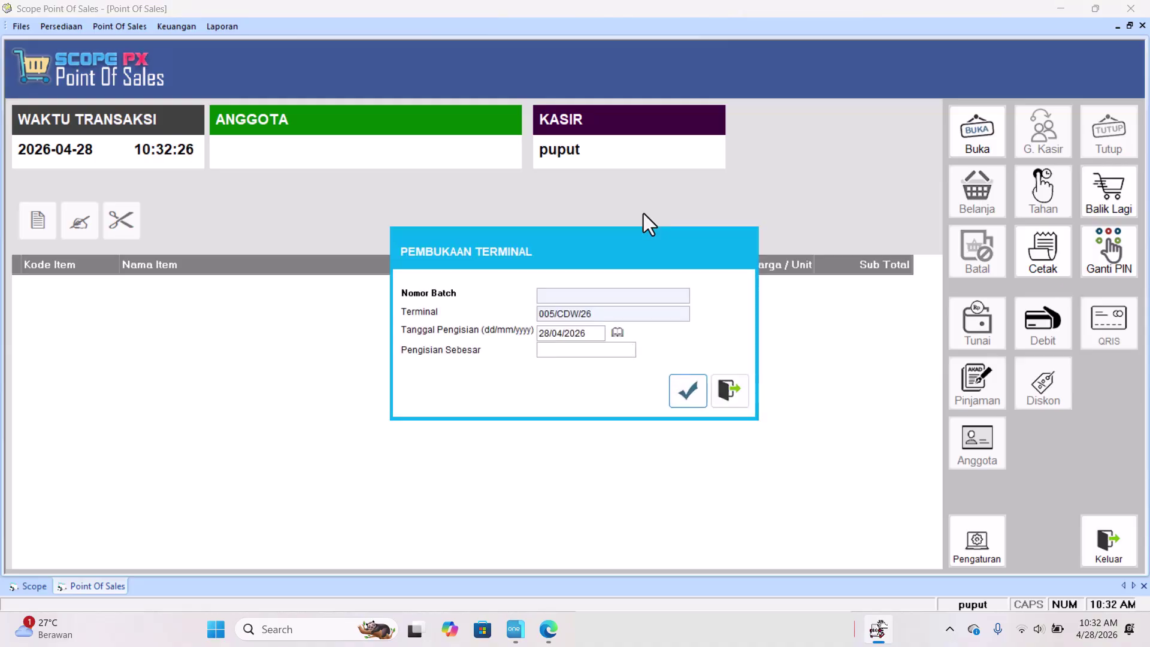
{"action": "type", "text": "500000"}
{"action": "key", "text": "Return"}
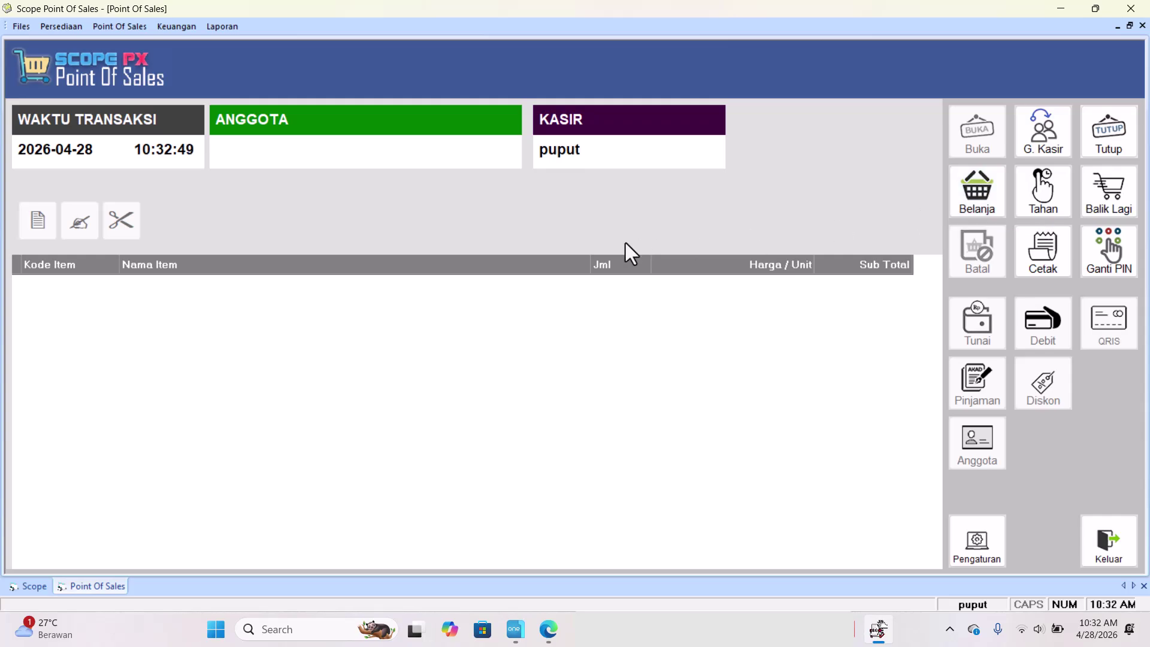
Start a new sale and add one A&W RASA SARSAPARILA 250ML at 6,500 from the item lookup.
{"action": "key", "text": "F2"}
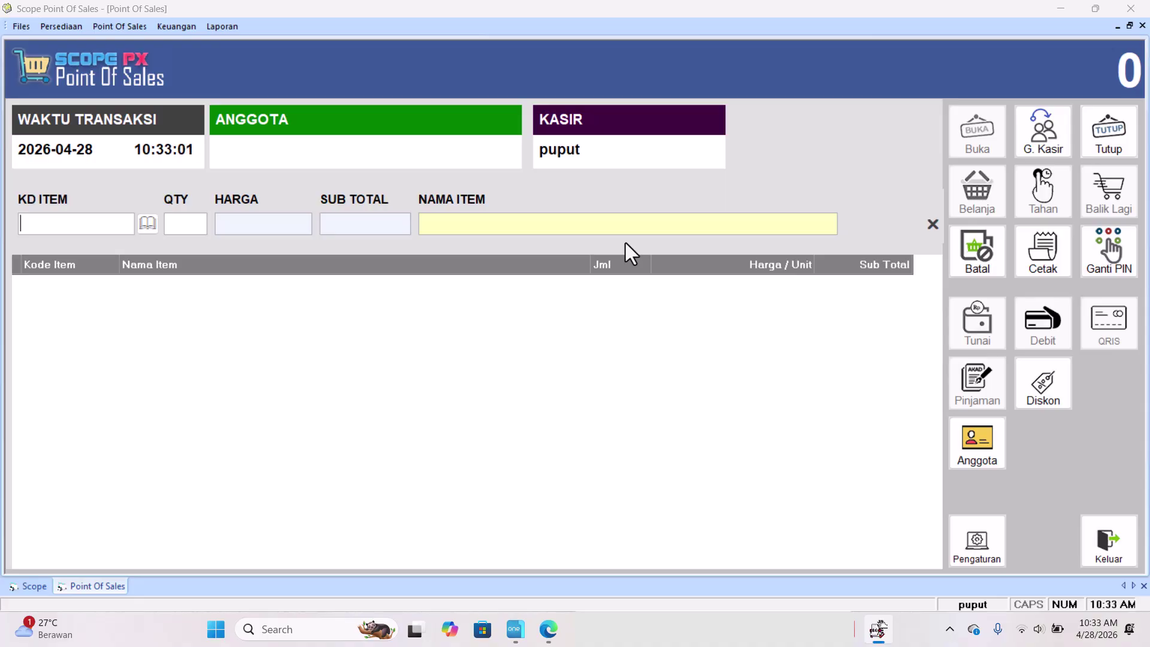
{"action": "key", "text": "F4"}
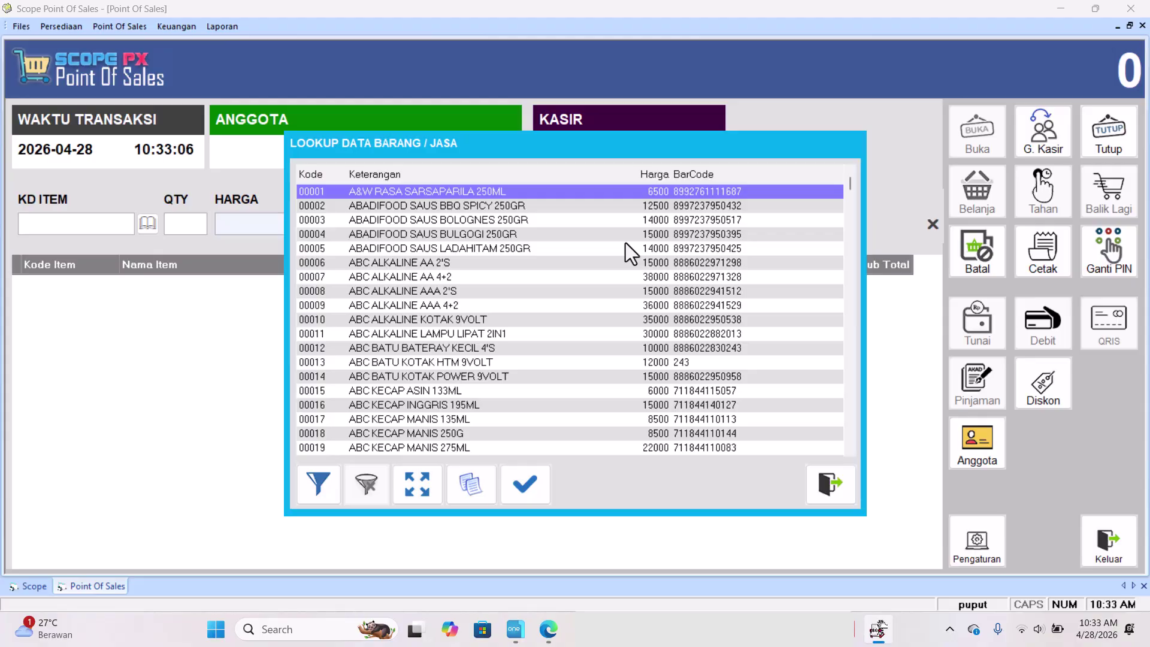
{"action": "key", "text": "Return"}
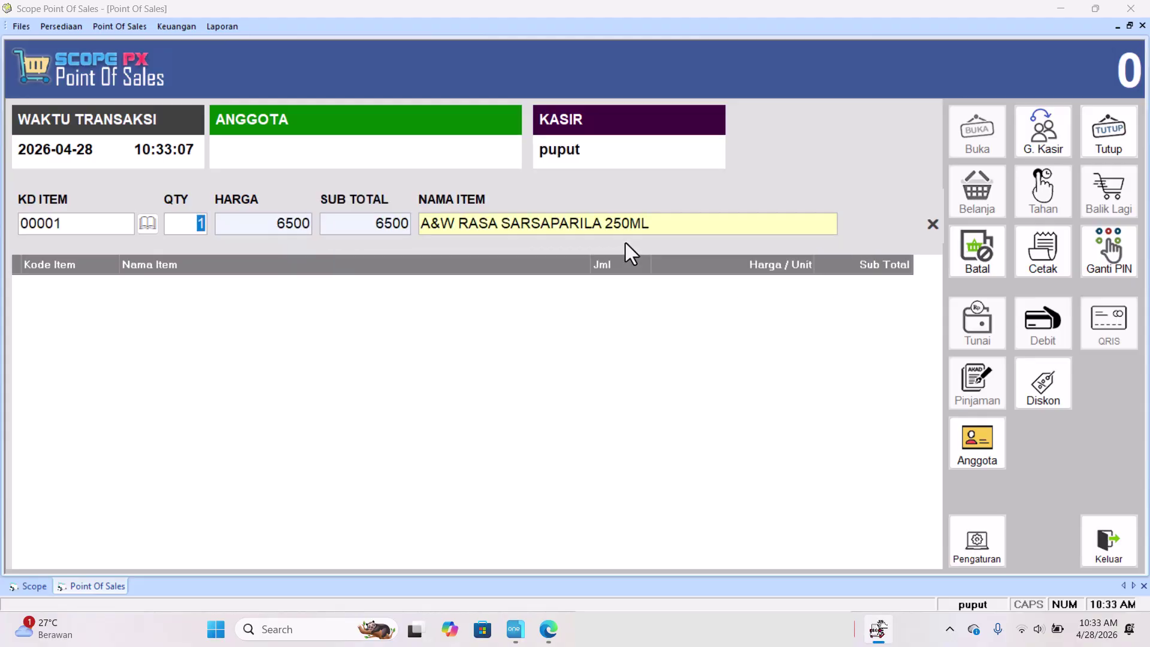
{"action": "key", "text": "Return"}
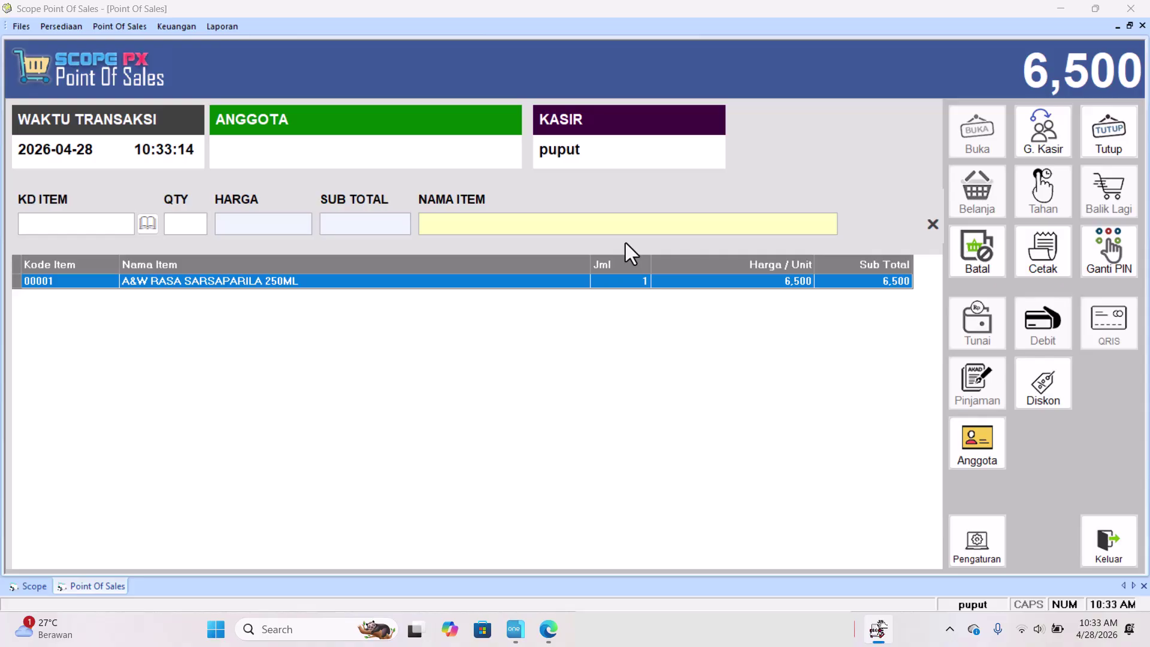
{"action": "key", "text": "Return"}
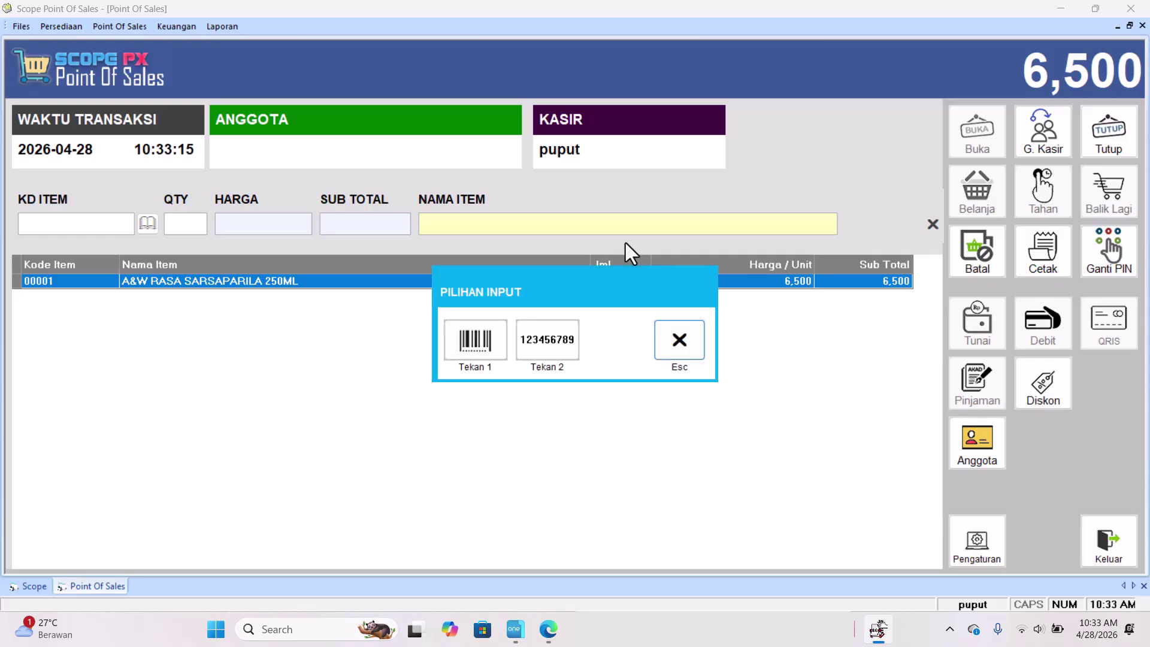
{"action": "type", "text": "1"}
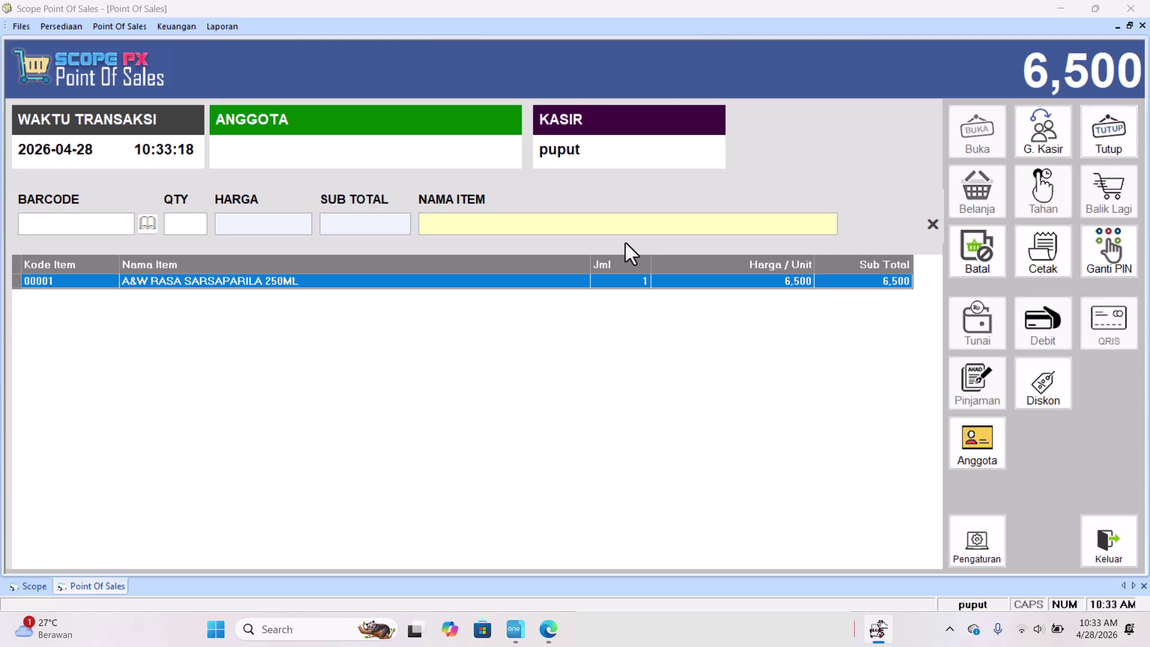
{"action": "type", "text": "8997237950395"}
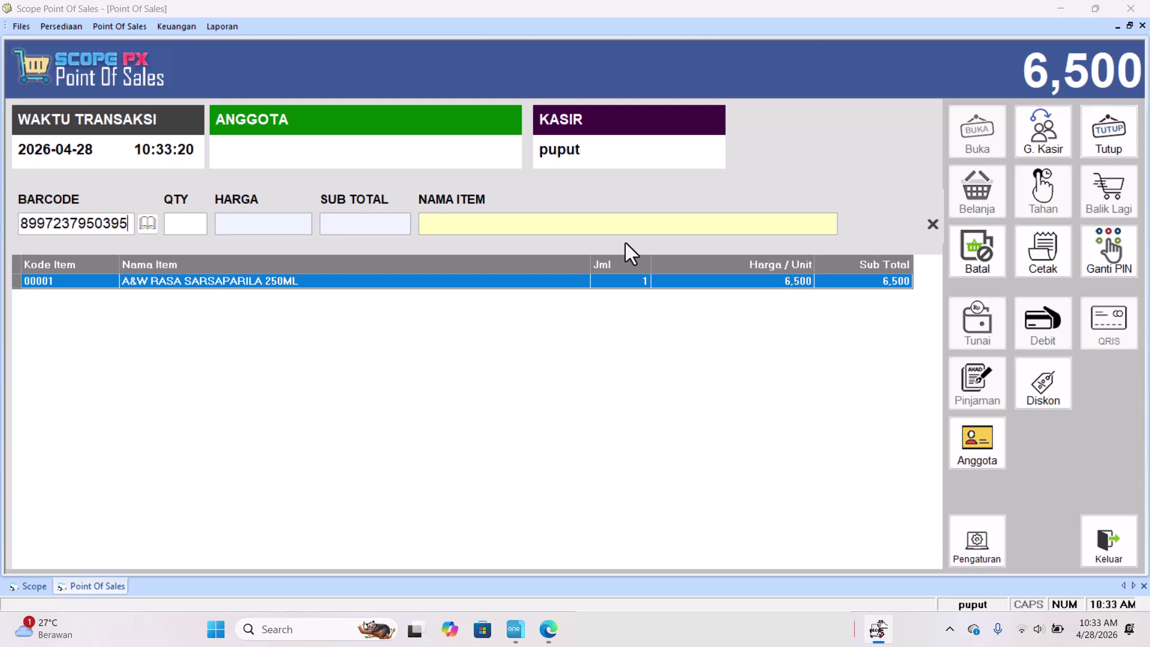
{"action": "key", "text": "Return"}
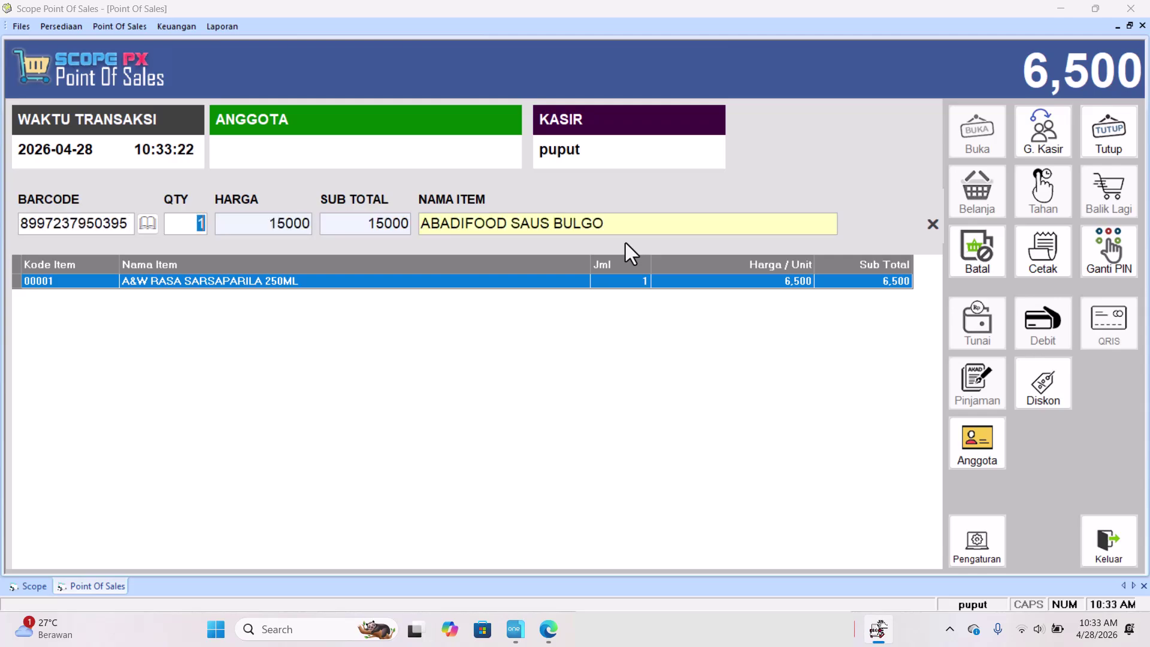
{"action": "key", "text": "Return"}
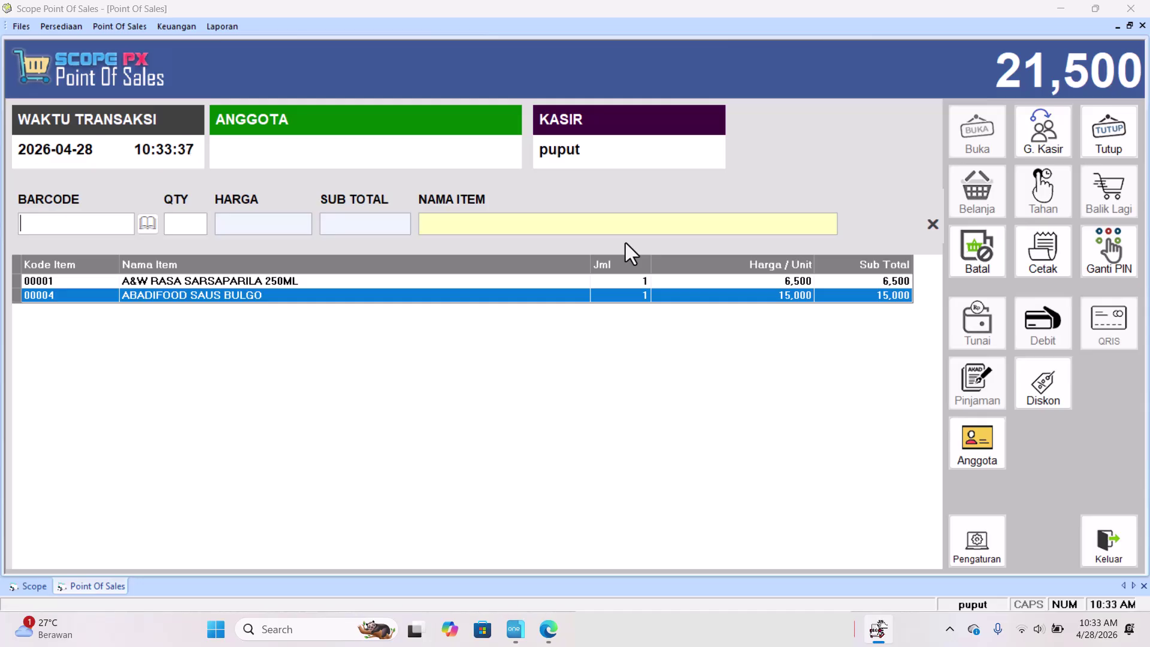
{"action": "type", "text": "8997237950395"}
{"action": "key", "text": "Return"}
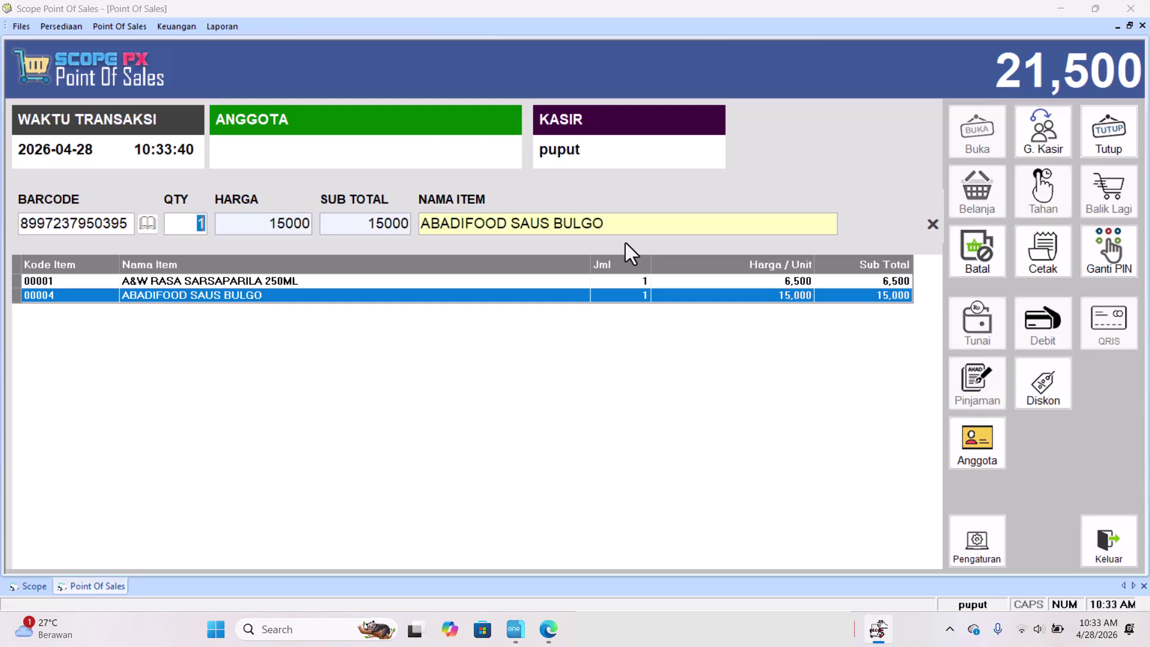
{"action": "key", "text": "Return"}
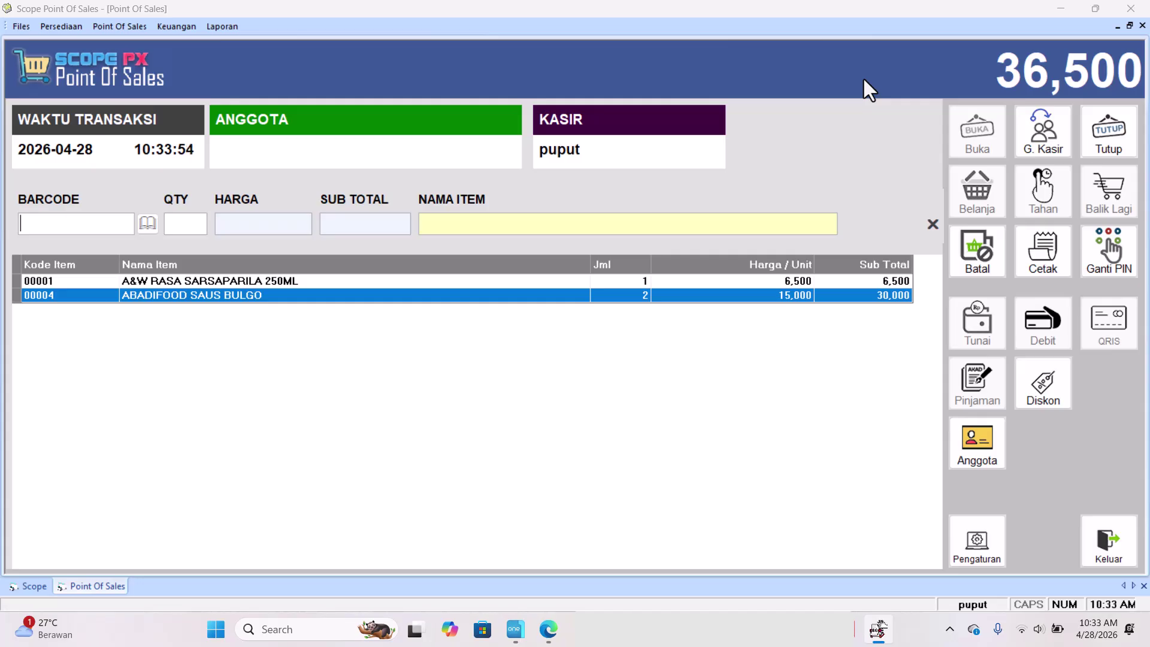
{"action": "key", "text": "Escape"}
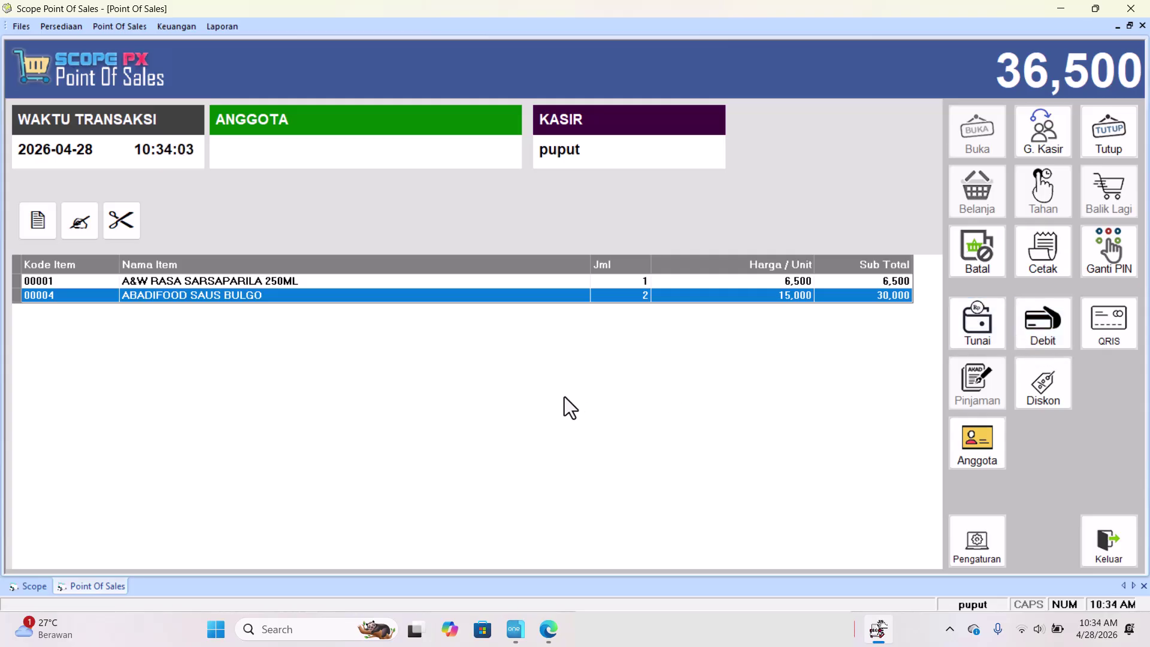
Pay the 36,500 sale in cash with 50,000, leaving 13,500 change, without printing a receipt.
{"action": "key", "text": "F5"}
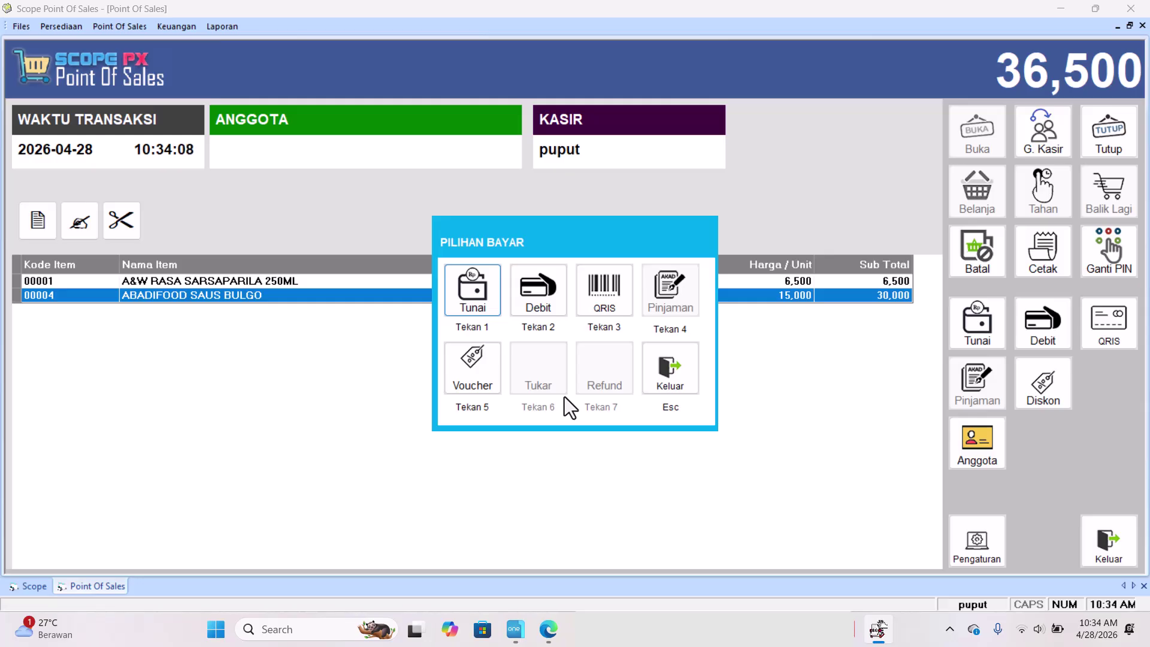
{"action": "key", "text": "1"}
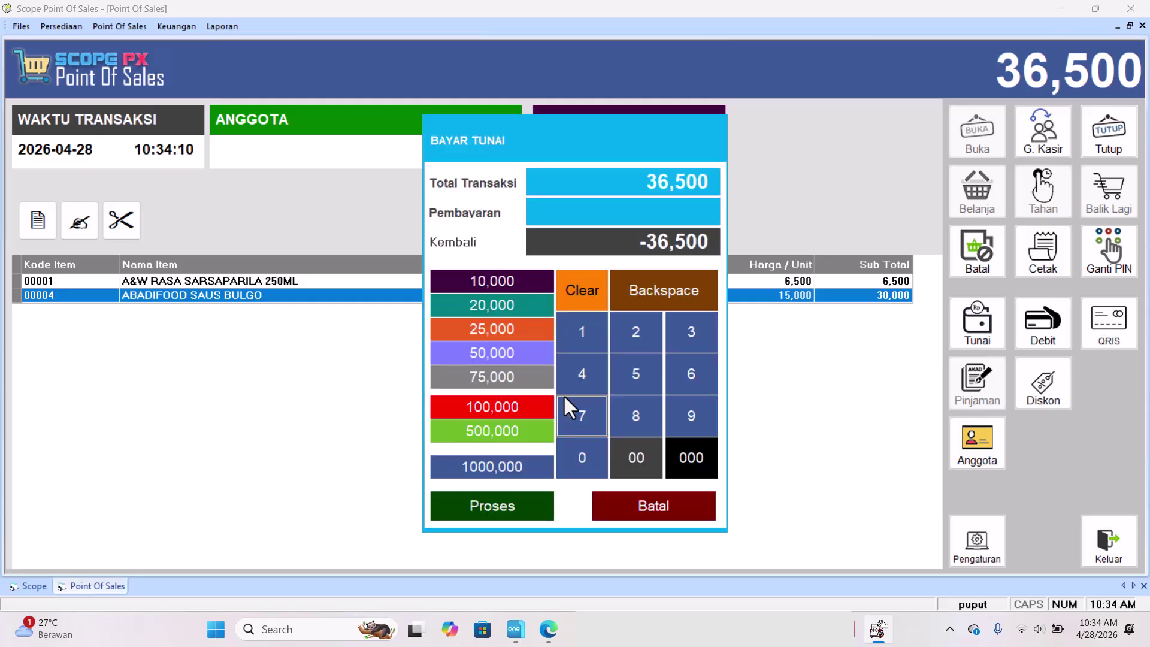
{"action": "type", "text": "50,000"}
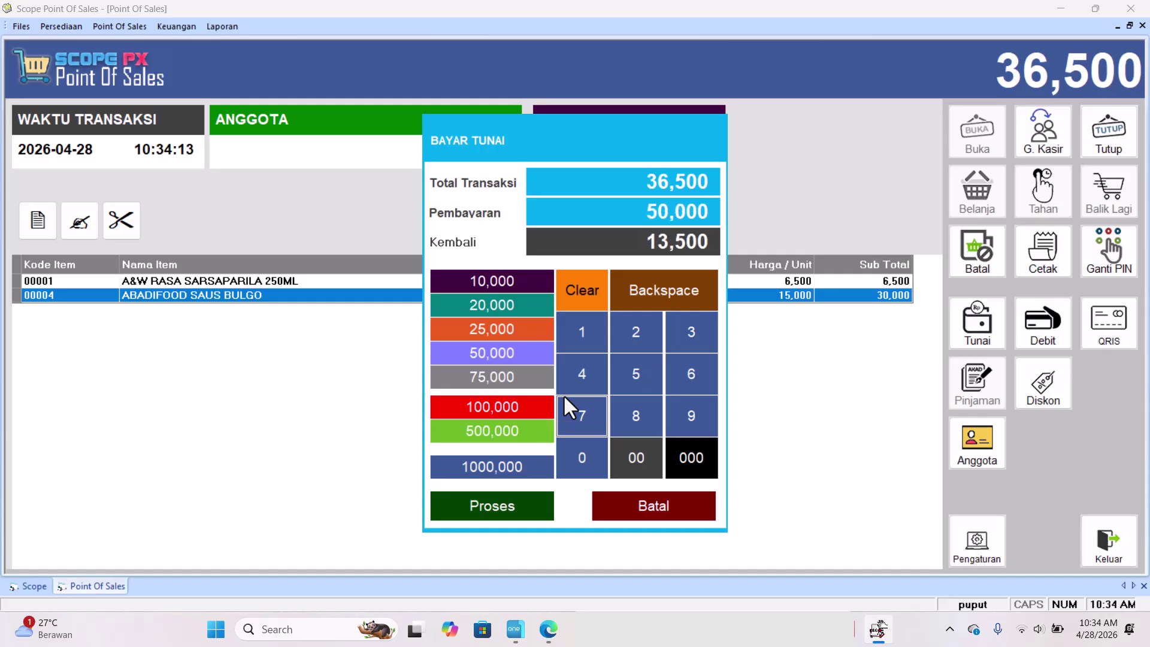
{"action": "key", "text": "Return"}
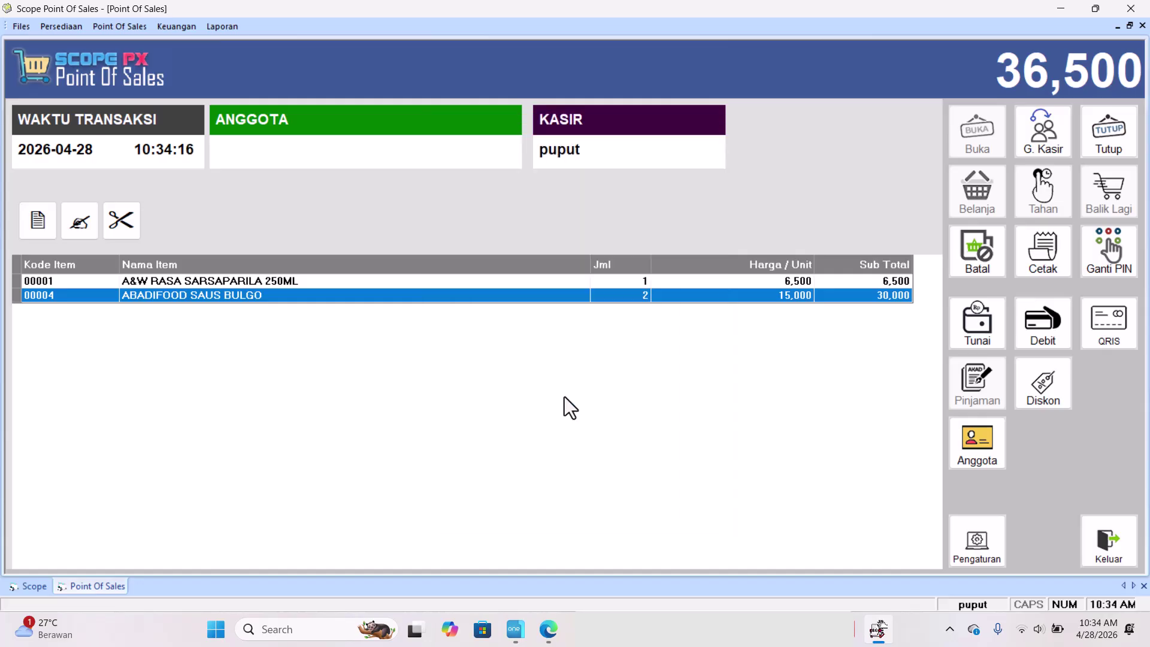
{"action": "key", "text": "Return"}
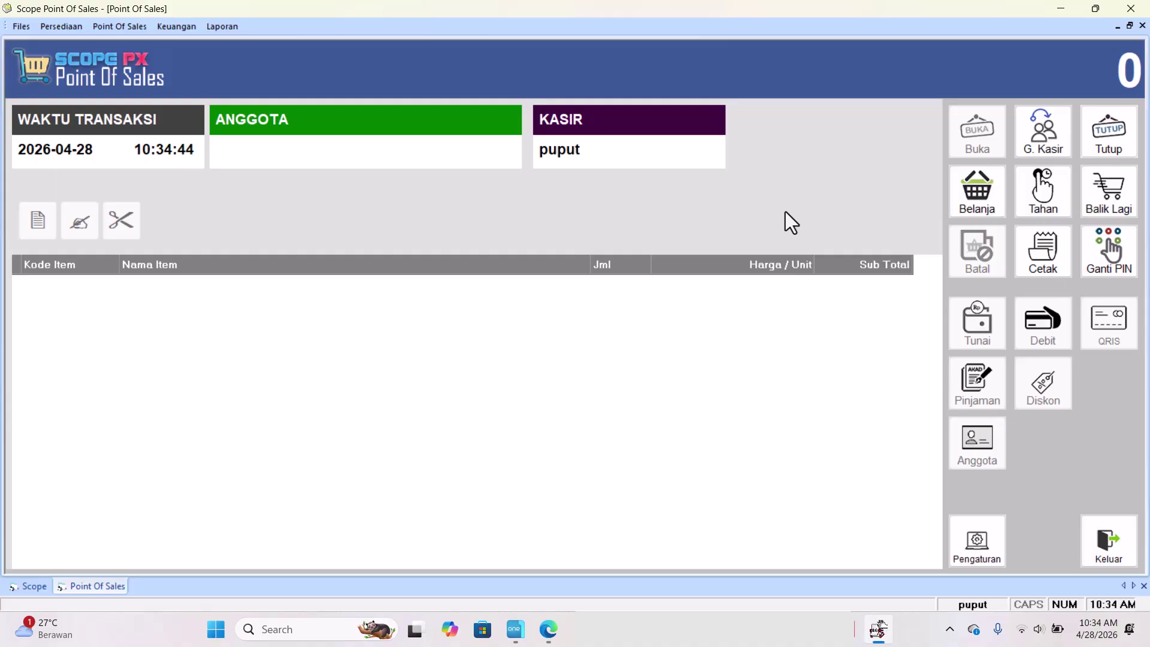
Confirm the cashier handover summary of 36,500 cash sales and 536,500 in the drawer.
{"action": "key", "text": "semicolon"}
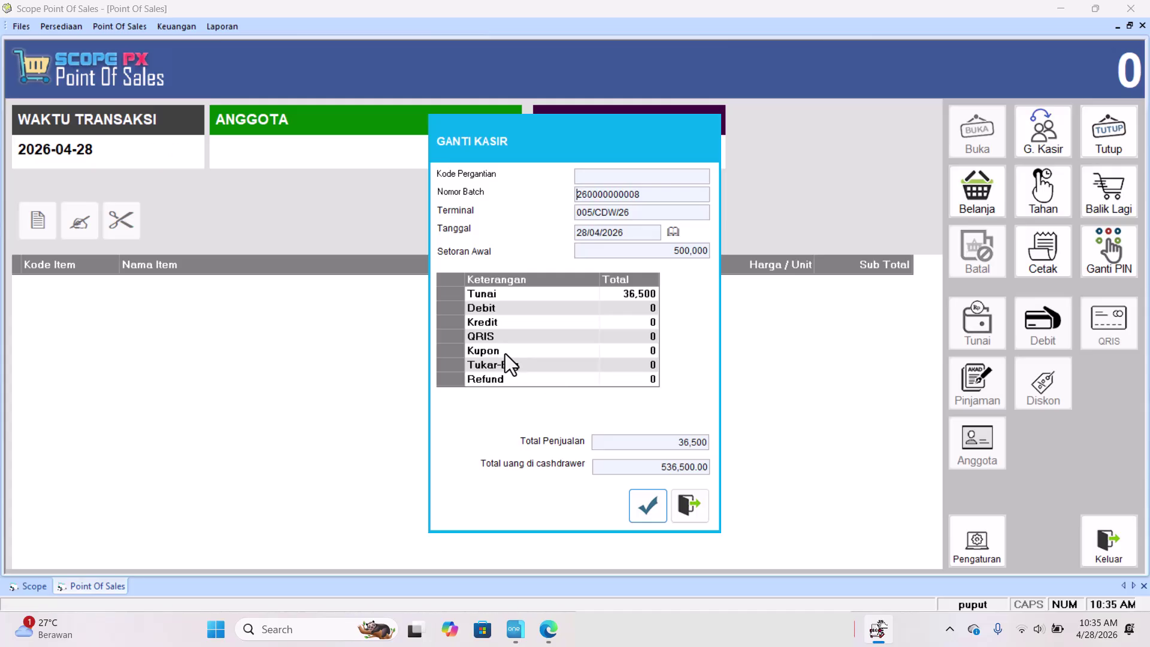
{"action": "key", "text": "Return"}
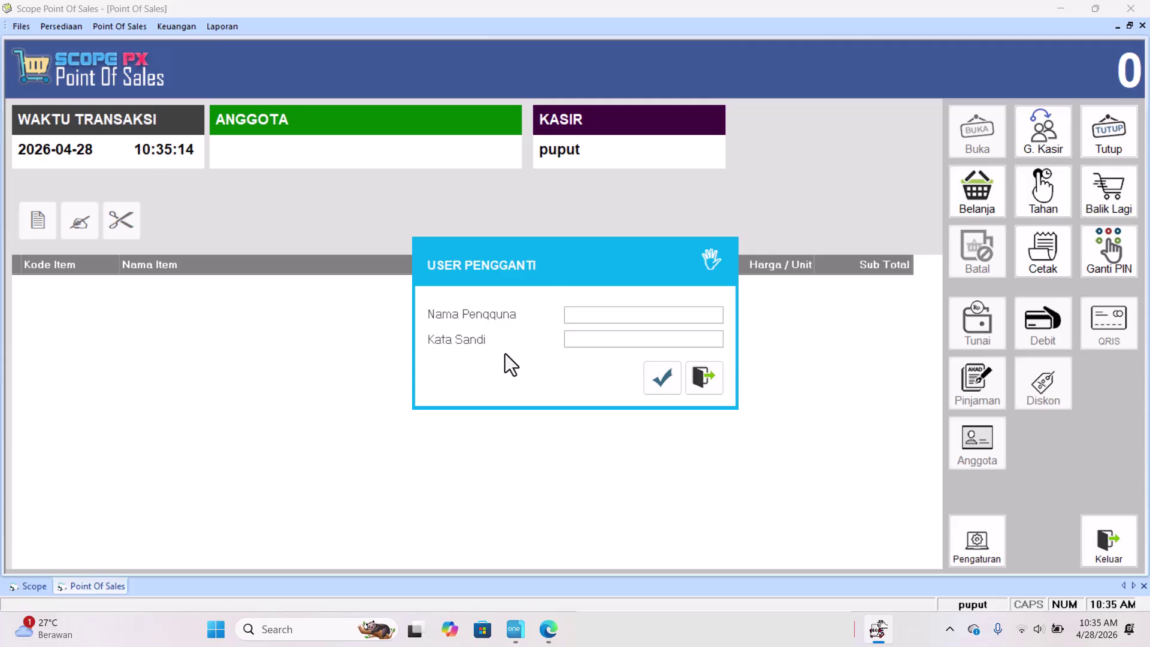
Log in the replacement cashier with their username and password.
{"action": "type", "text": "esaa"}
{"action": "type", "text": "******"}
{"action": "key", "text": "Return"}
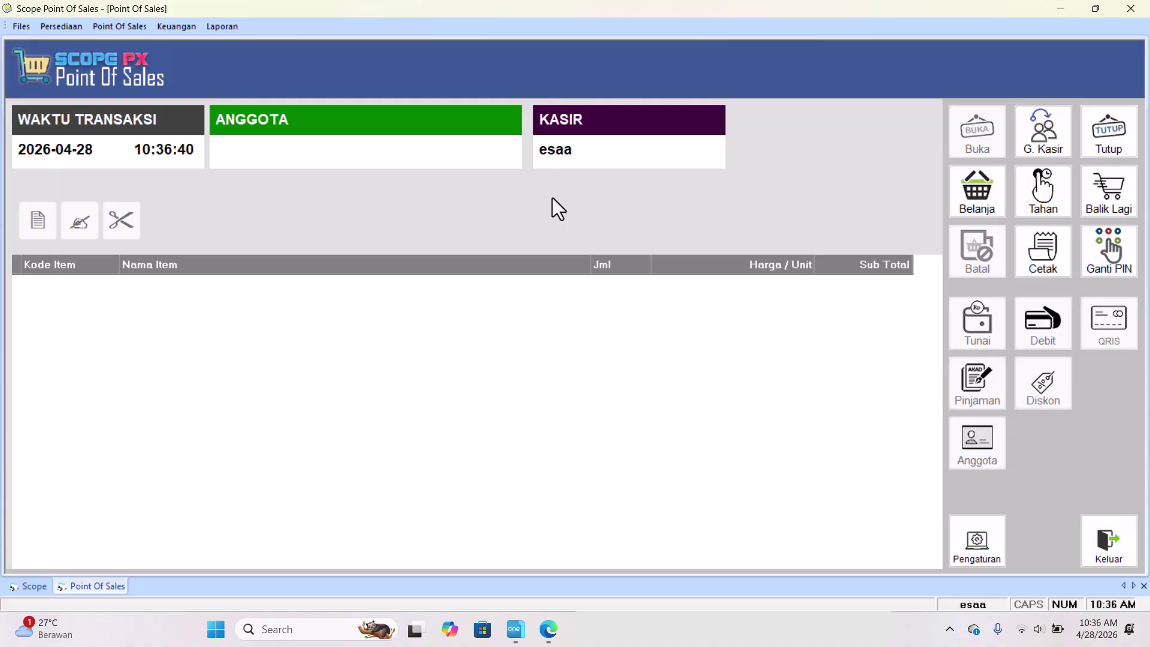
Start a new sale and add one ABC KECAP INGGRIS 195ML (item 00016) at 15,000.
{"action": "key", "text": "F2"}
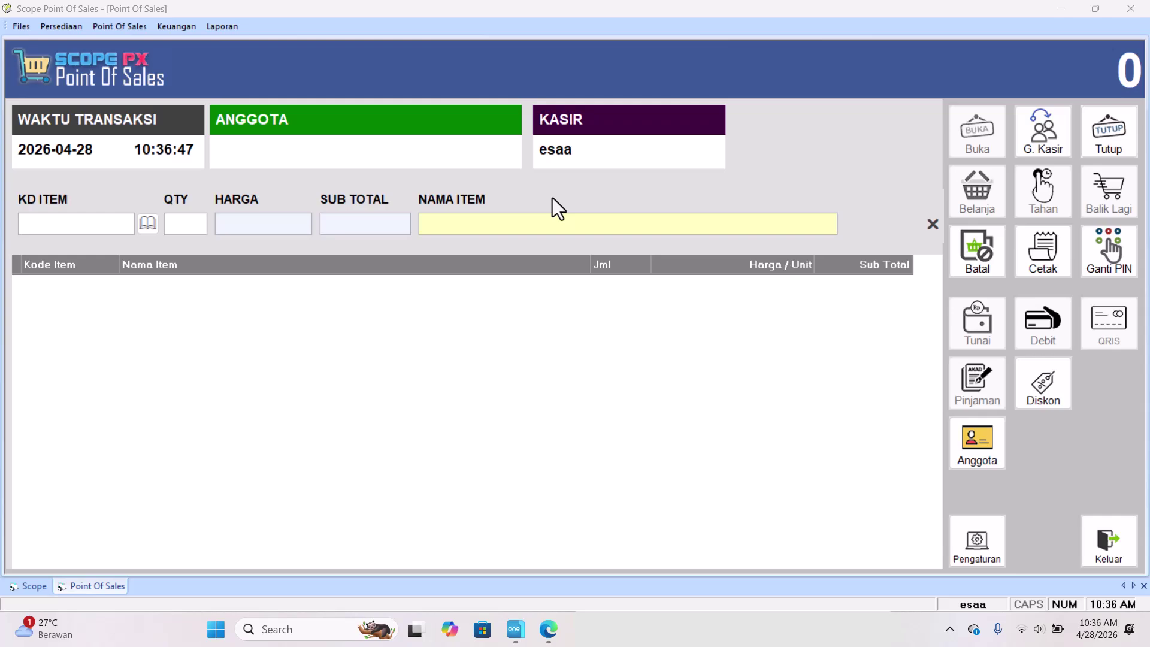
{"action": "key", "text": "Return"}
{"action": "key", "text": "Down"}
{"action": "key", "text": "Down"}
{"action": "key", "text": "Down"}
{"action": "key", "text": "Down"}
{"action": "key", "text": "Down"}
{"action": "key", "text": "Down"}
{"action": "key", "text": "Down"}
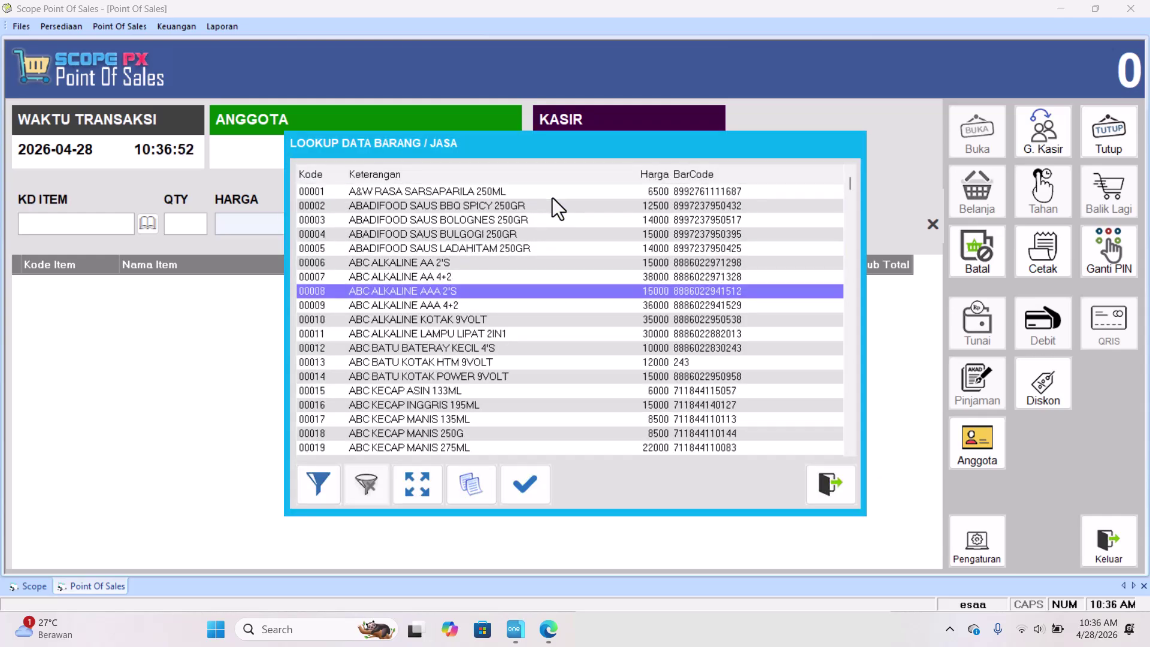
{"action": "key", "text": "Down"}
{"action": "key", "text": "Down"}
{"action": "key", "text": "Down"}
{"action": "key", "text": "Down"}
{"action": "key", "text": "Down"}
{"action": "key", "text": "Down"}
{"action": "key", "text": "Down"}
{"action": "key", "text": "Down"}
{"action": "key", "text": "Return"}
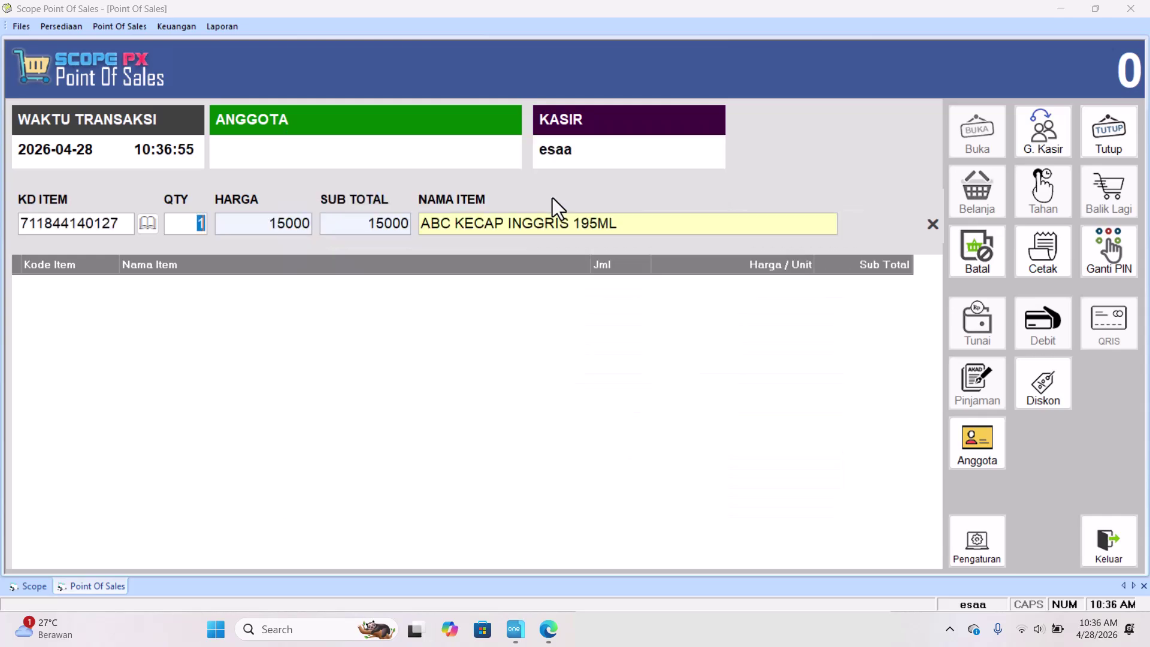
{"action": "key", "text": "Return"}
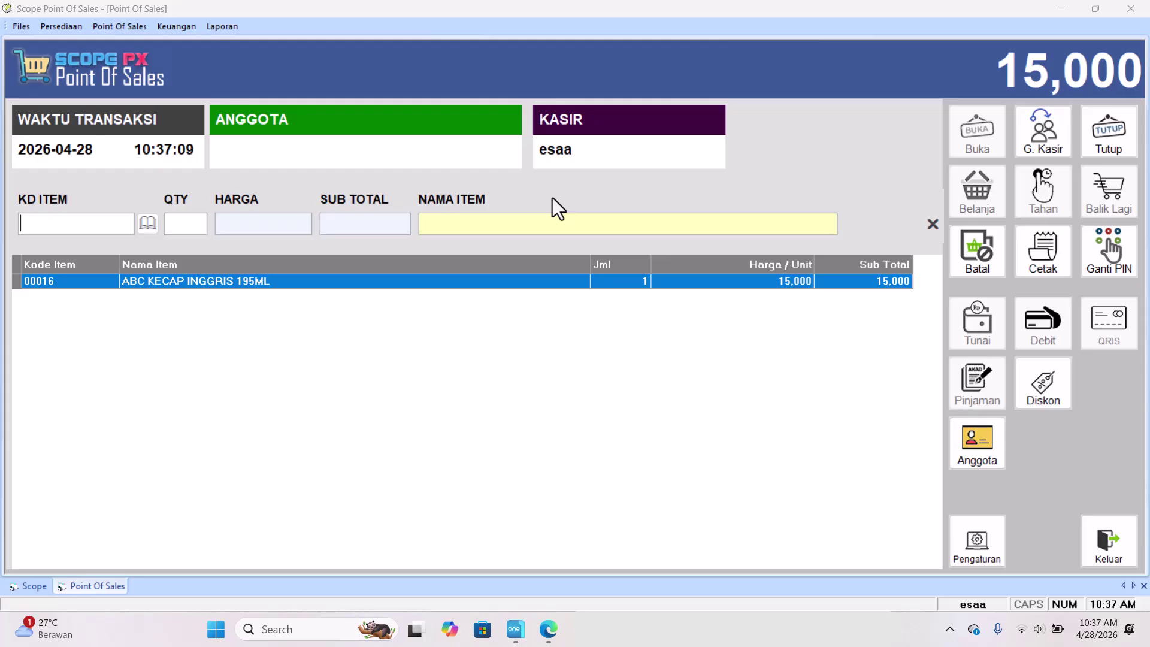
{"action": "key", "text": "Escape"}
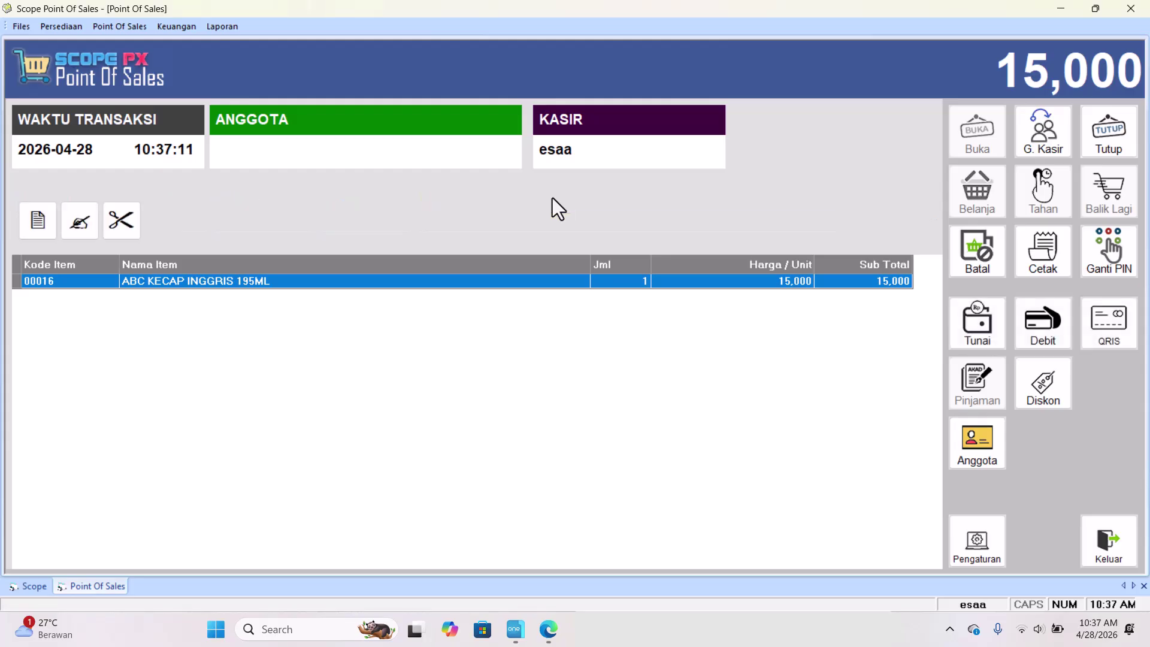
{"action": "key", "text": "F5"}
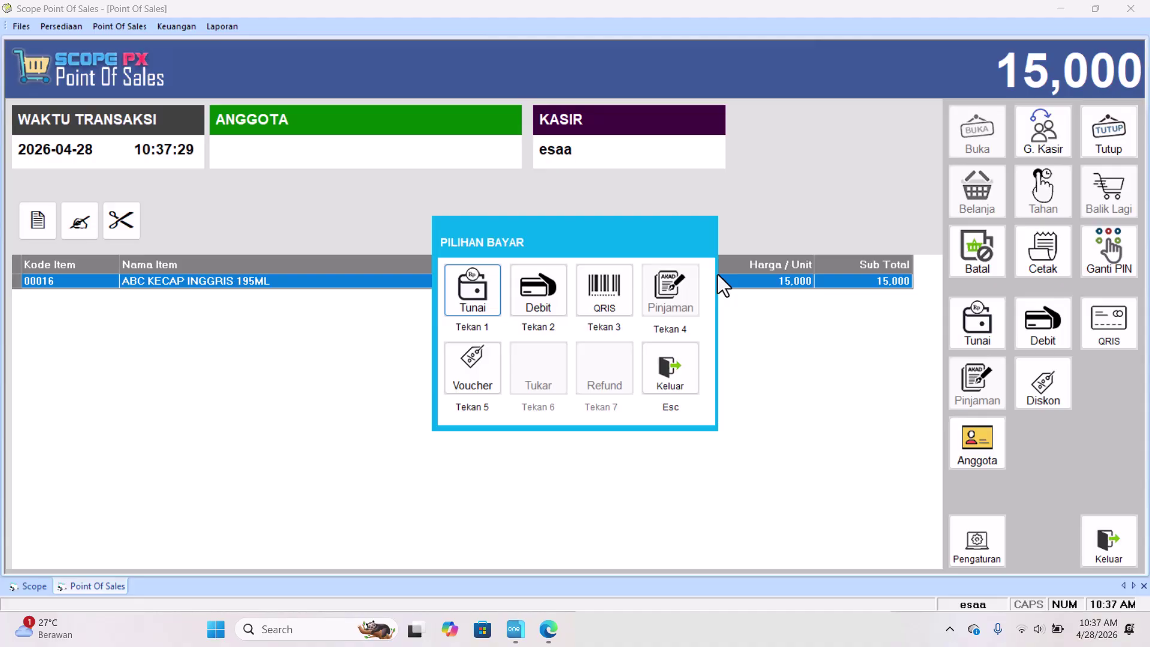
{"action": "key", "text": "Escape"}
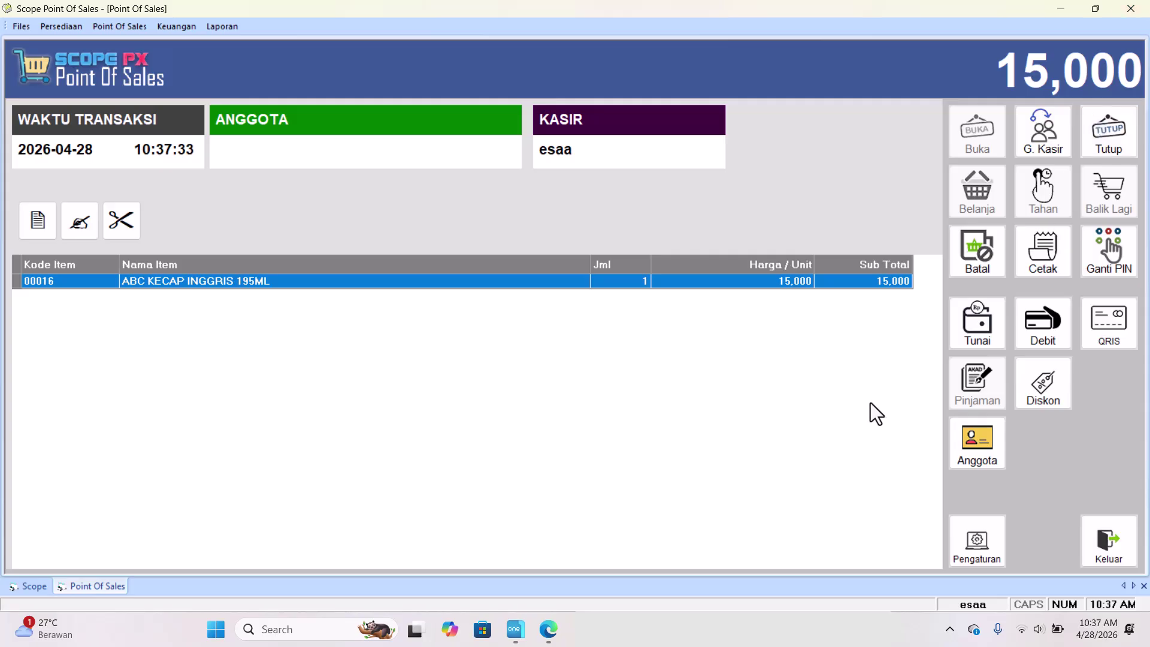
Attach a member chosen from the member list to the 15,000 sale, then bring up payment choices.
{"action": "left_click", "coordinate": [987, 450]}
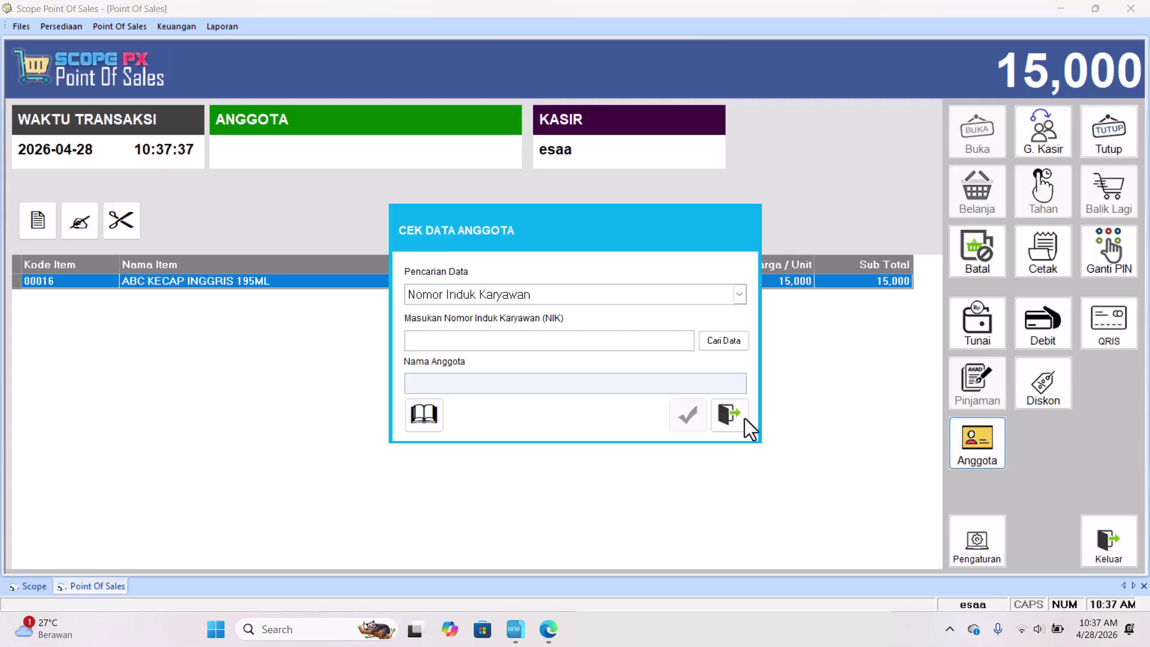
{"action": "left_click", "coordinate": [559, 384]}
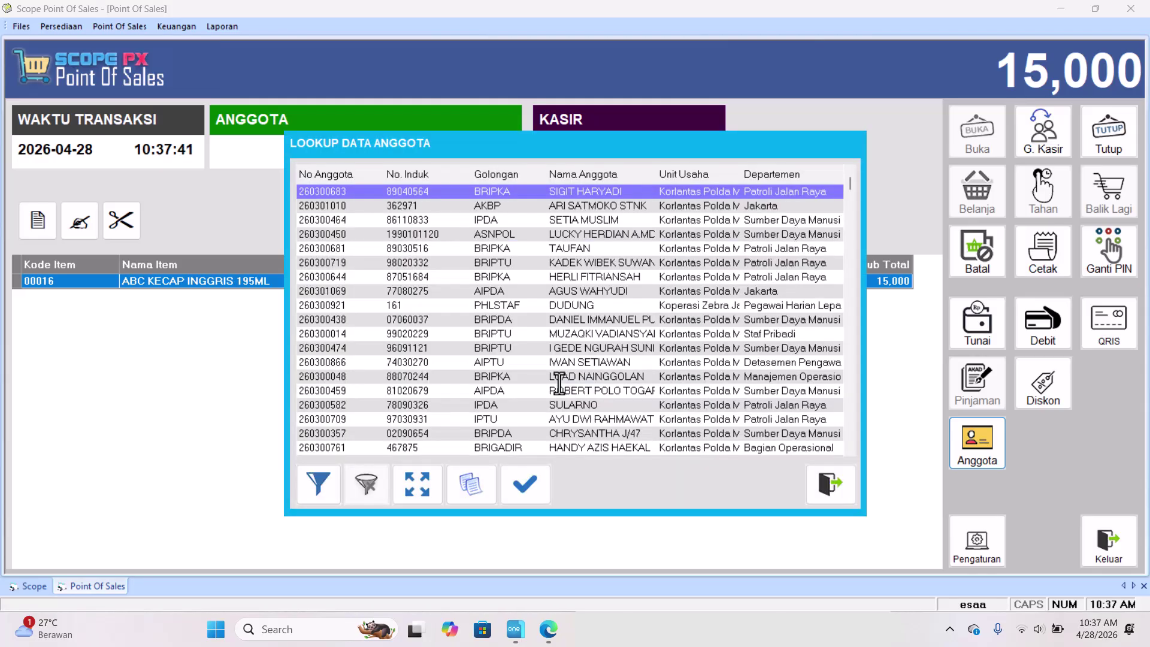
{"action": "key", "text": "Down"}
{"action": "key", "text": "Down"}
{"action": "key", "text": "Down"}
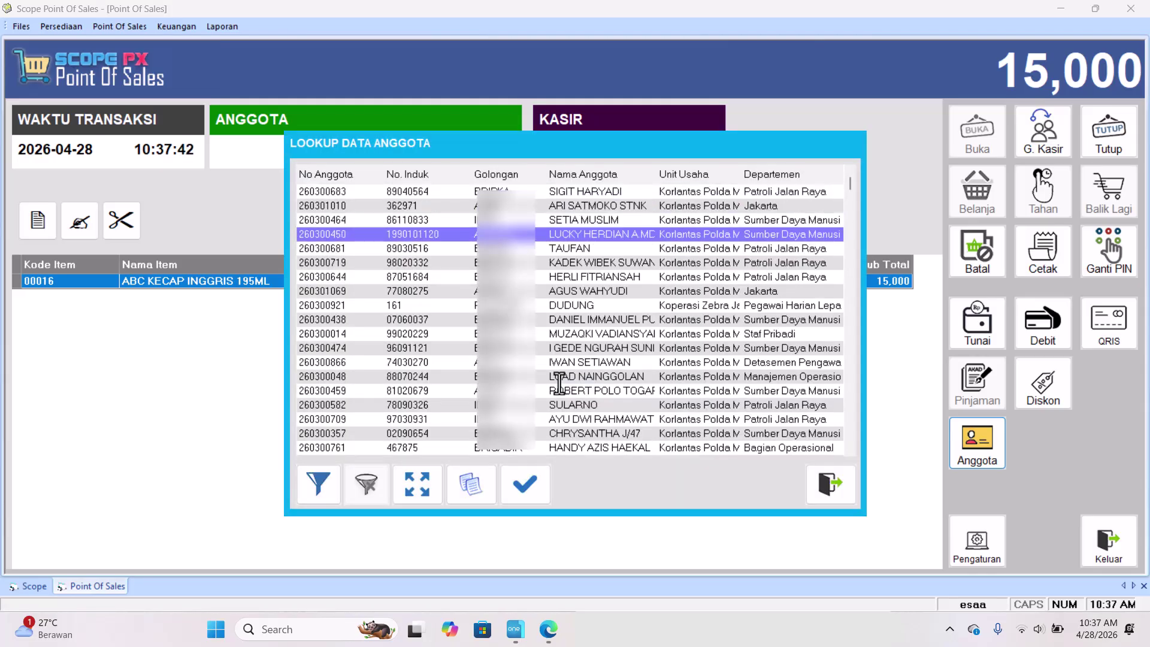
{"action": "key", "text": "Return"}
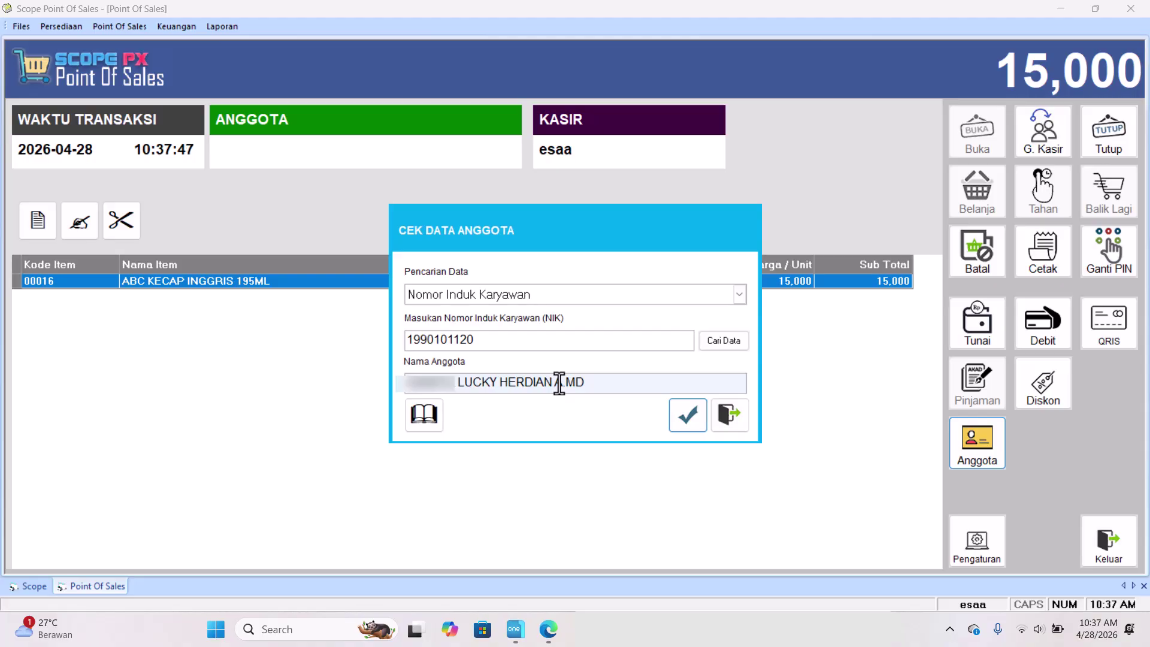
{"action": "key", "text": "Return"}
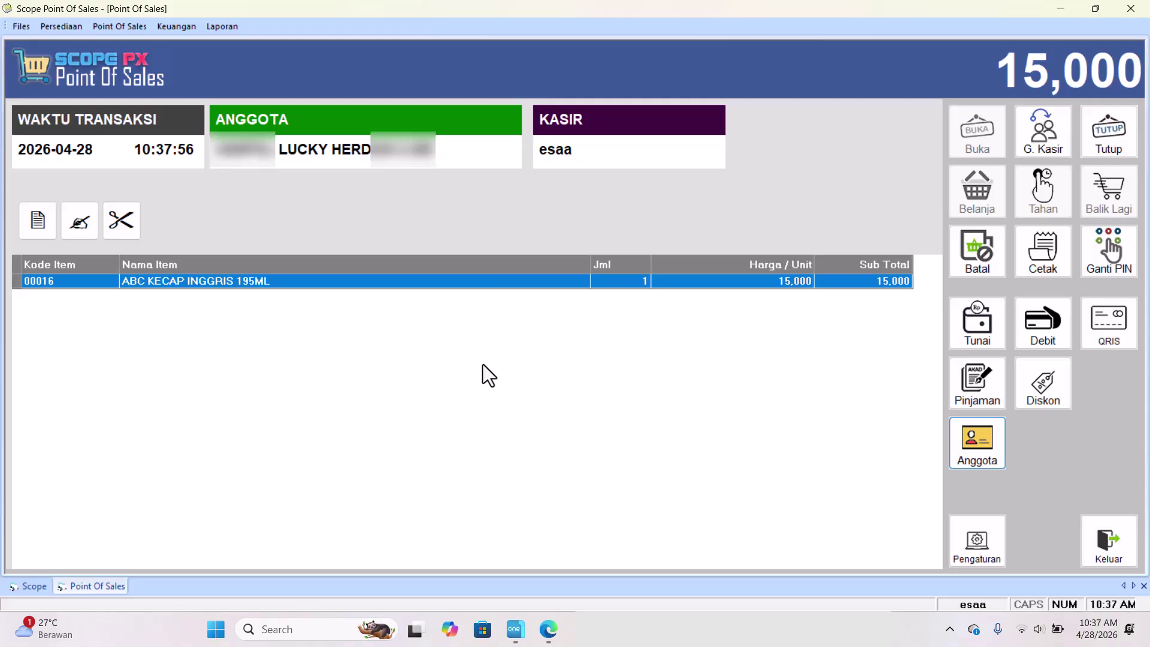
{"action": "key", "text": "F12"}
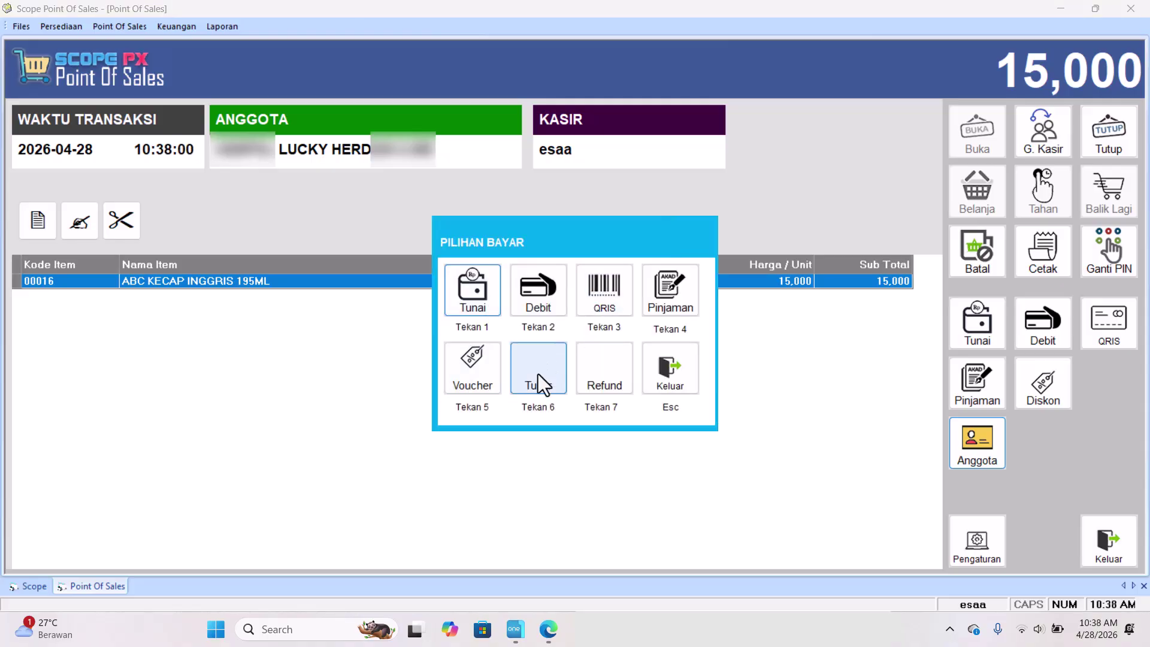
{"action": "key", "text": "Escape"}
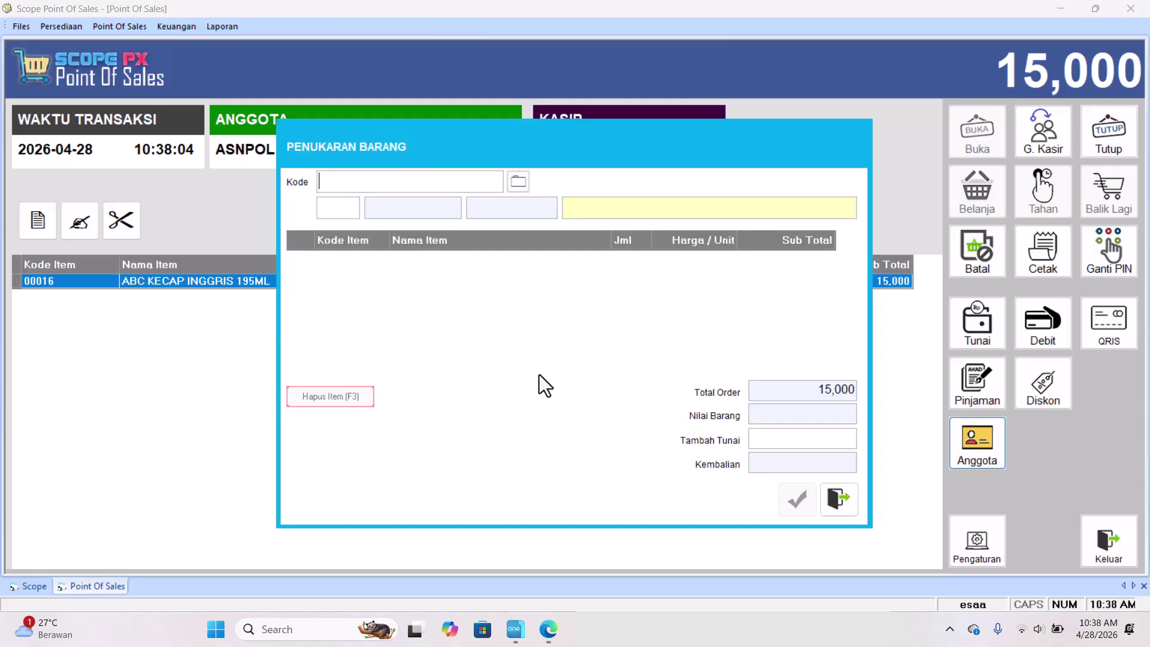
{"action": "type", "text": "8997237950395"}
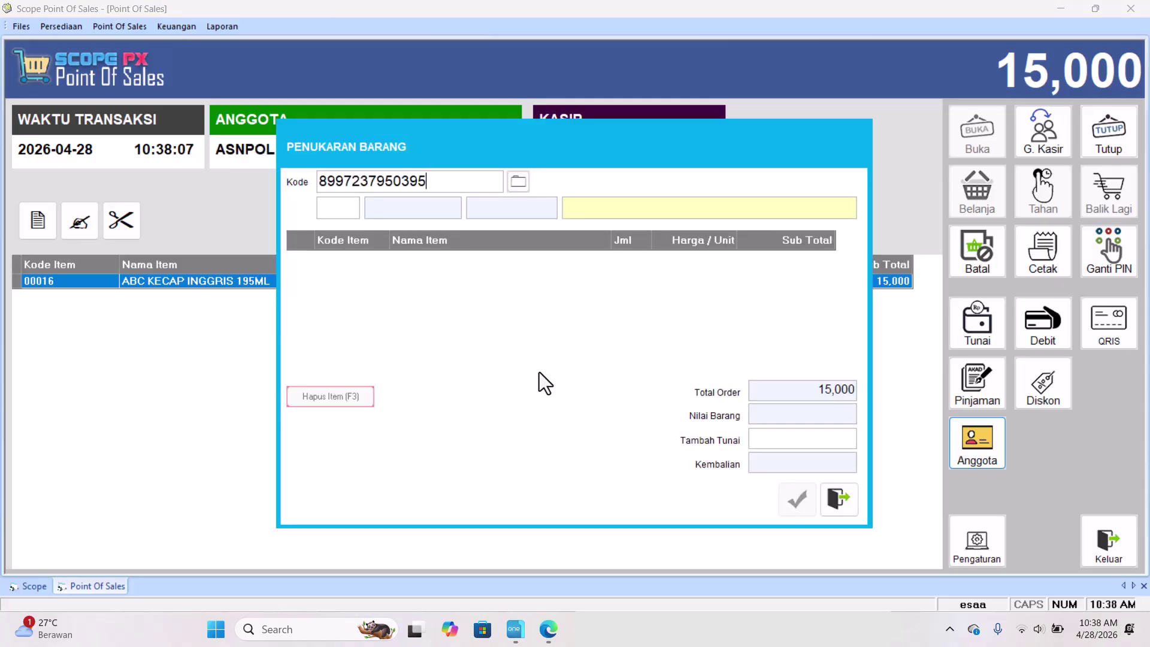
{"action": "key", "text": "Return"}
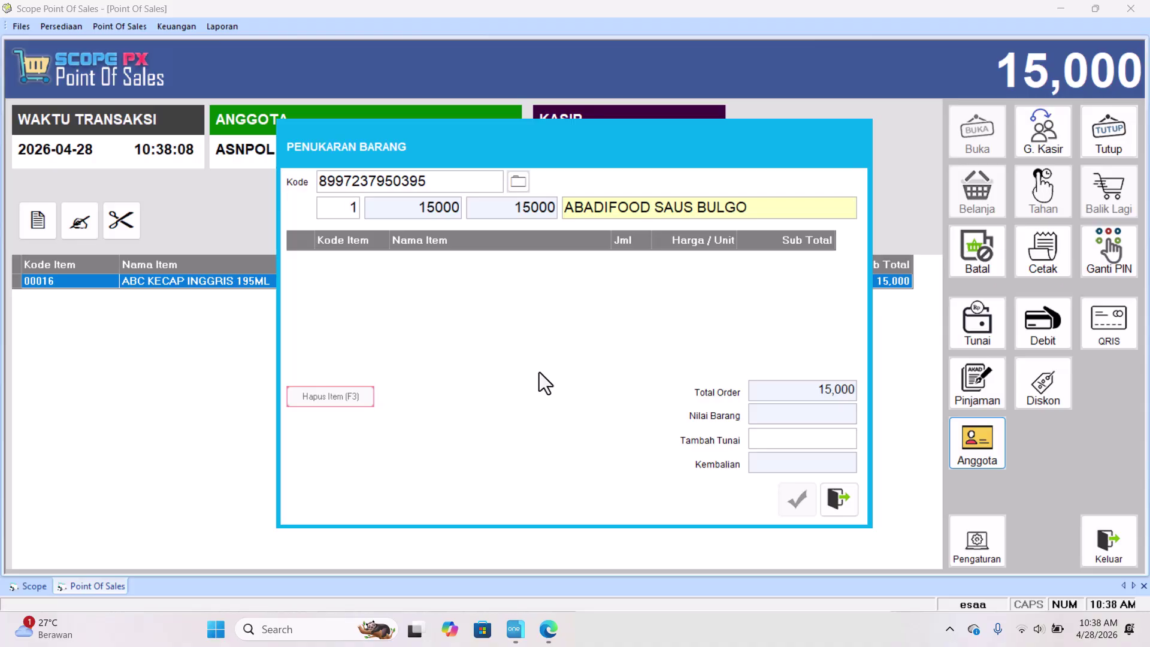
{"action": "key", "text": "Return"}
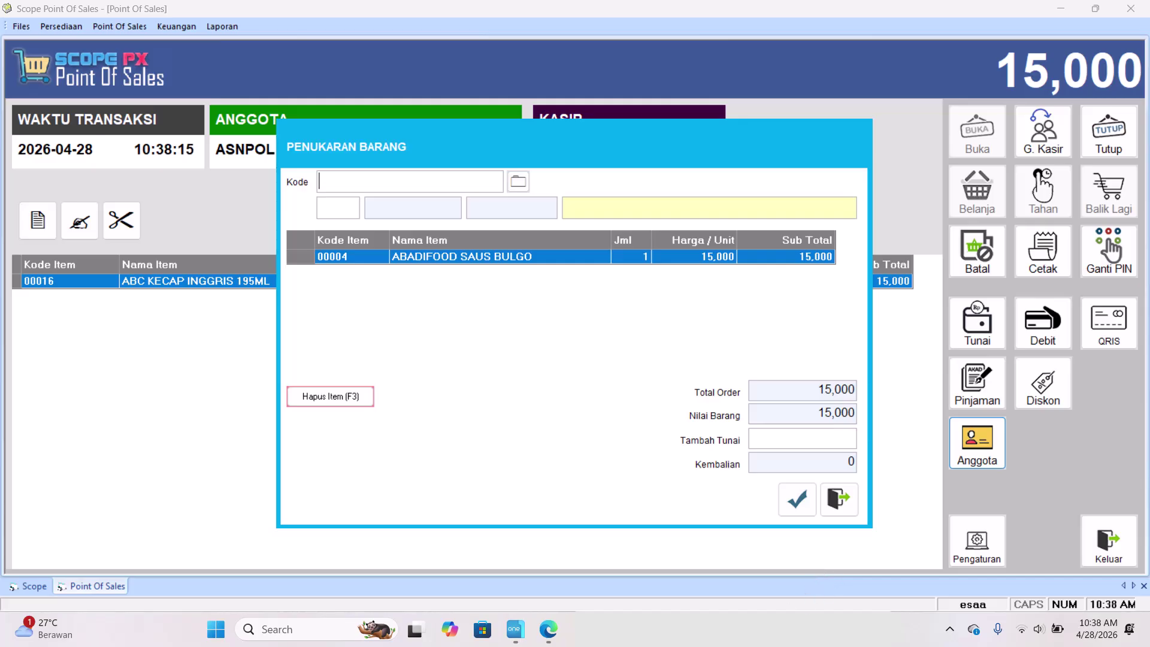
{"action": "mouse_move", "coordinate": [782, 628]}
{"action": "mouse_move", "coordinate": [779, 512]}
{"action": "left_click", "coordinate": [785, 496]}
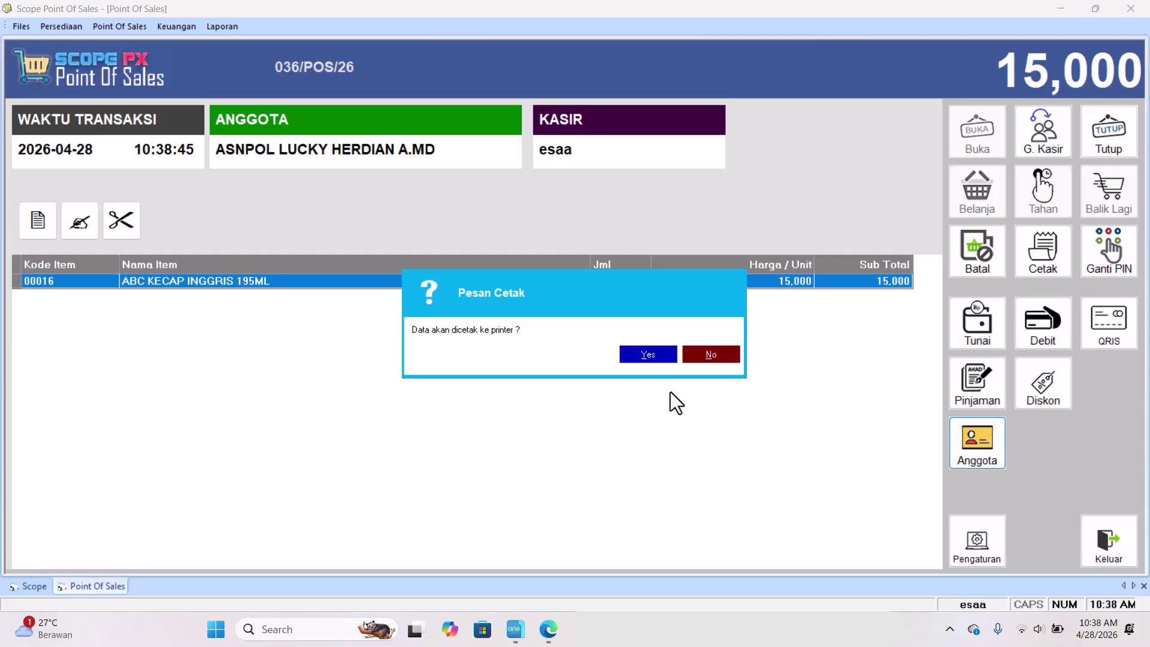
Decline printing the receipt for sale 036/POS/26.
{"action": "left_click", "coordinate": [658, 356]}
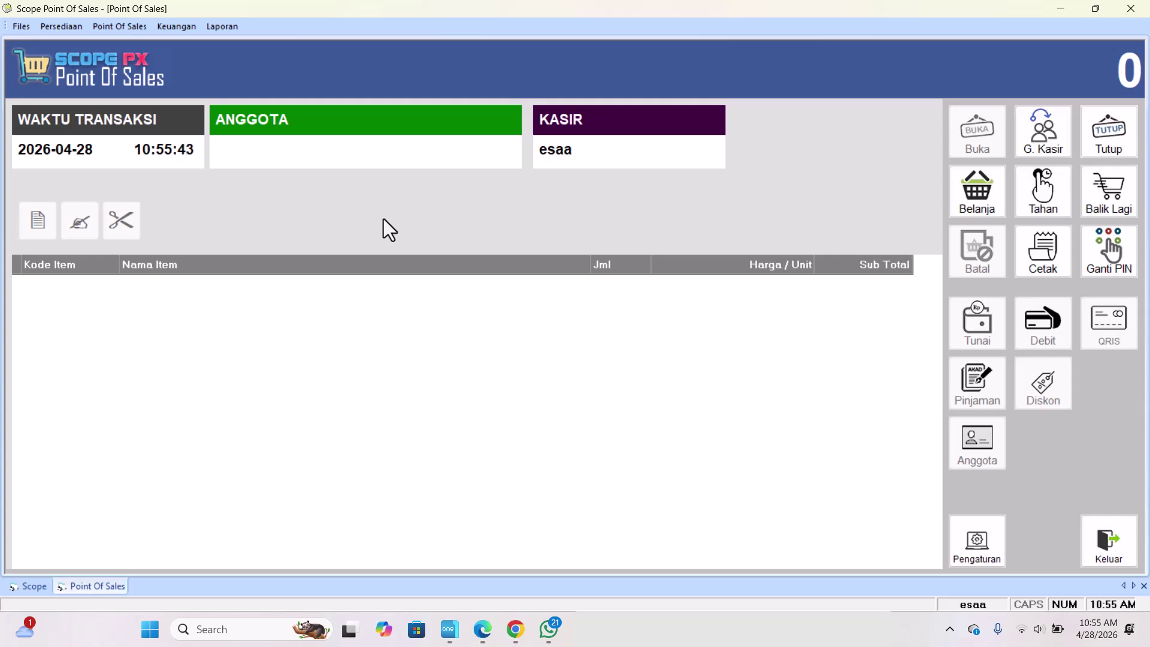
{"action": "key", "text": "F2"}
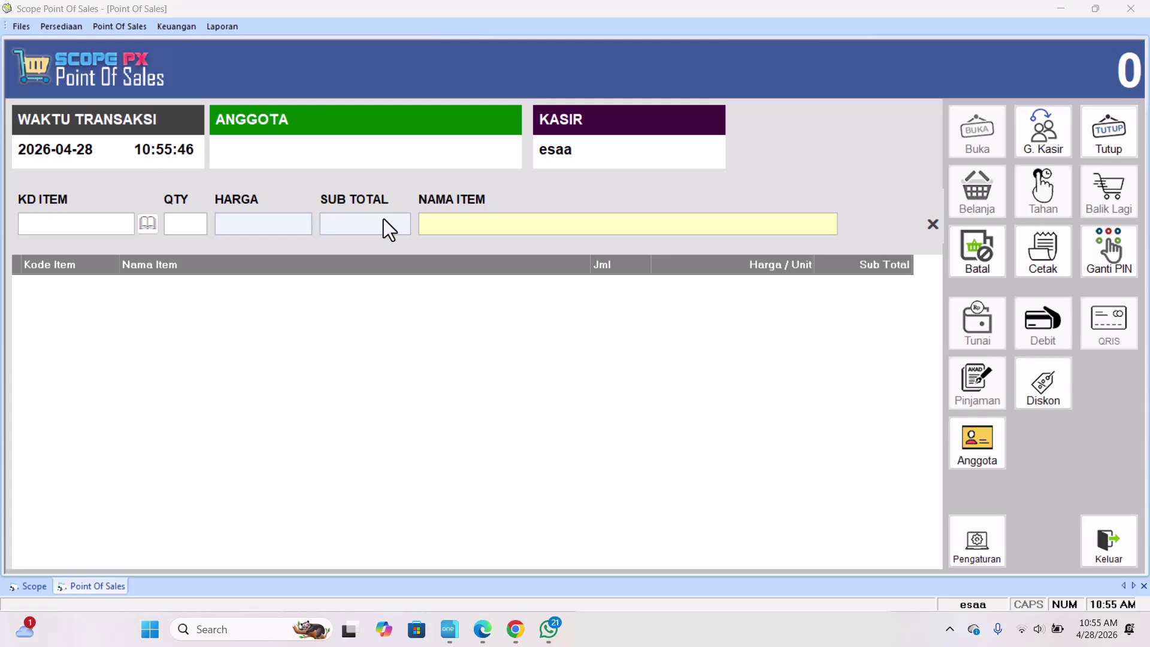
{"action": "key", "text": "Return"}
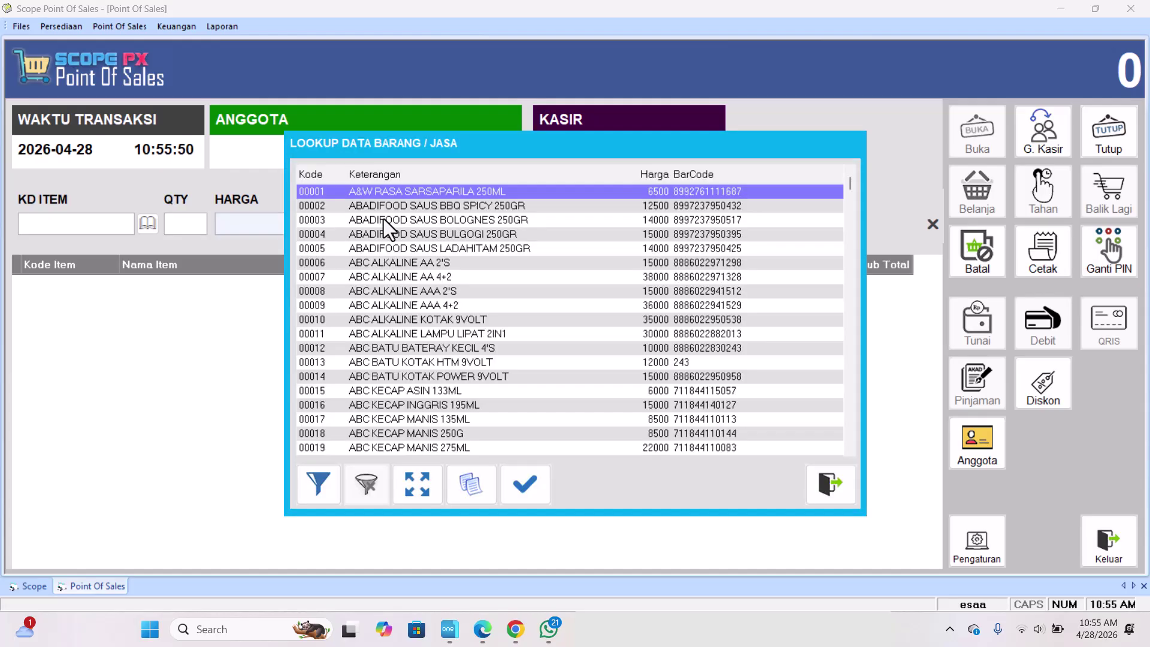
{"action": "key", "text": "Escape"}
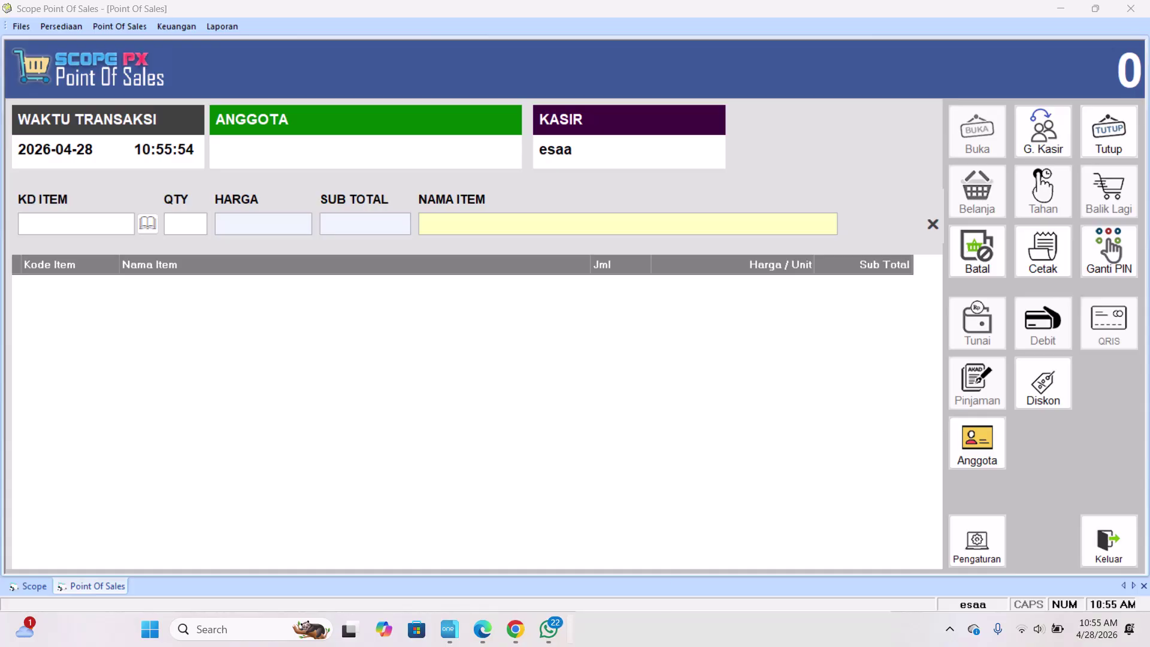
{"action": "key", "text": "alt+Tab"}
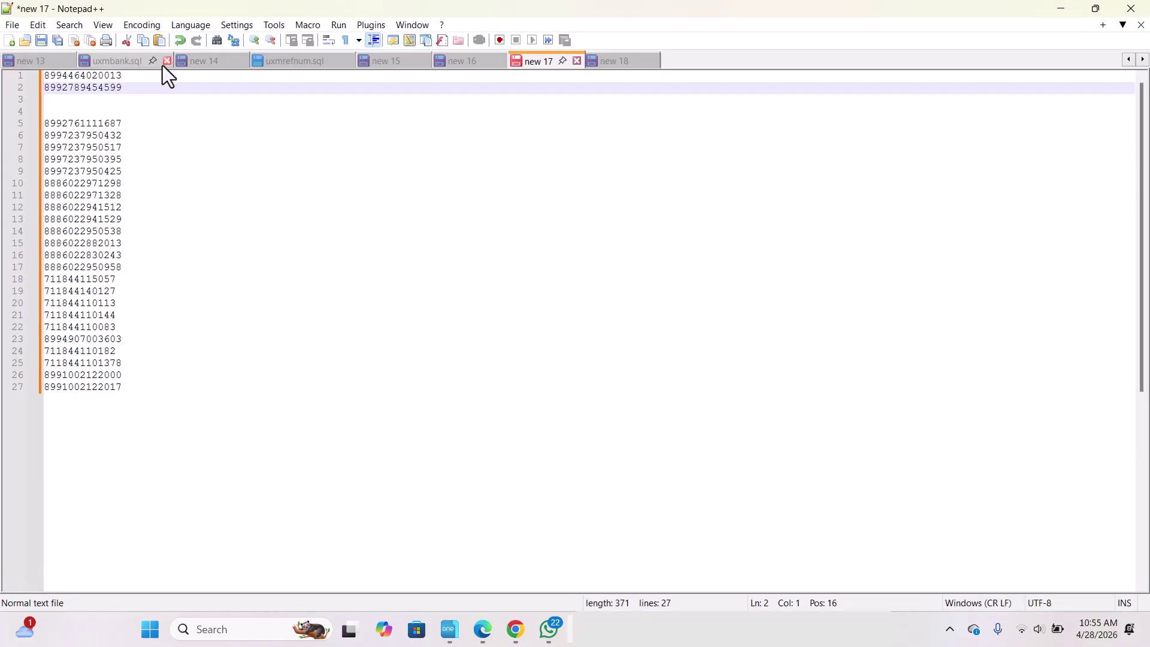
{"action": "double_click", "coordinate": [113, 76]}
{"action": "key", "text": "ctrl+c"}
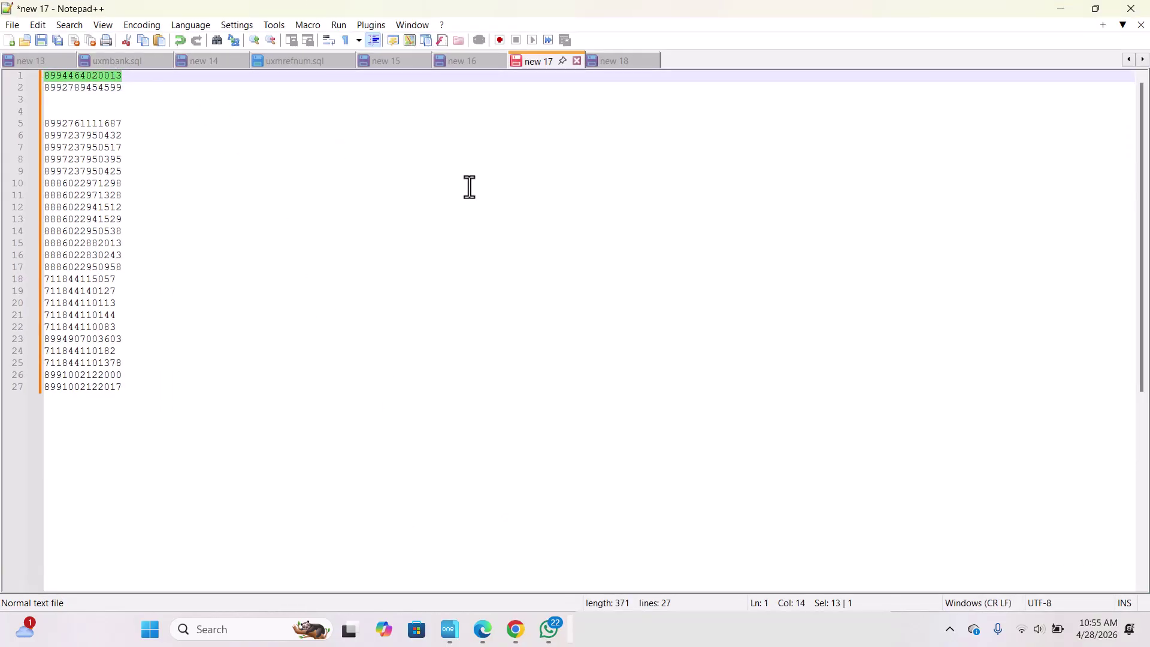
{"action": "left_click", "coordinate": [1061, 8]}
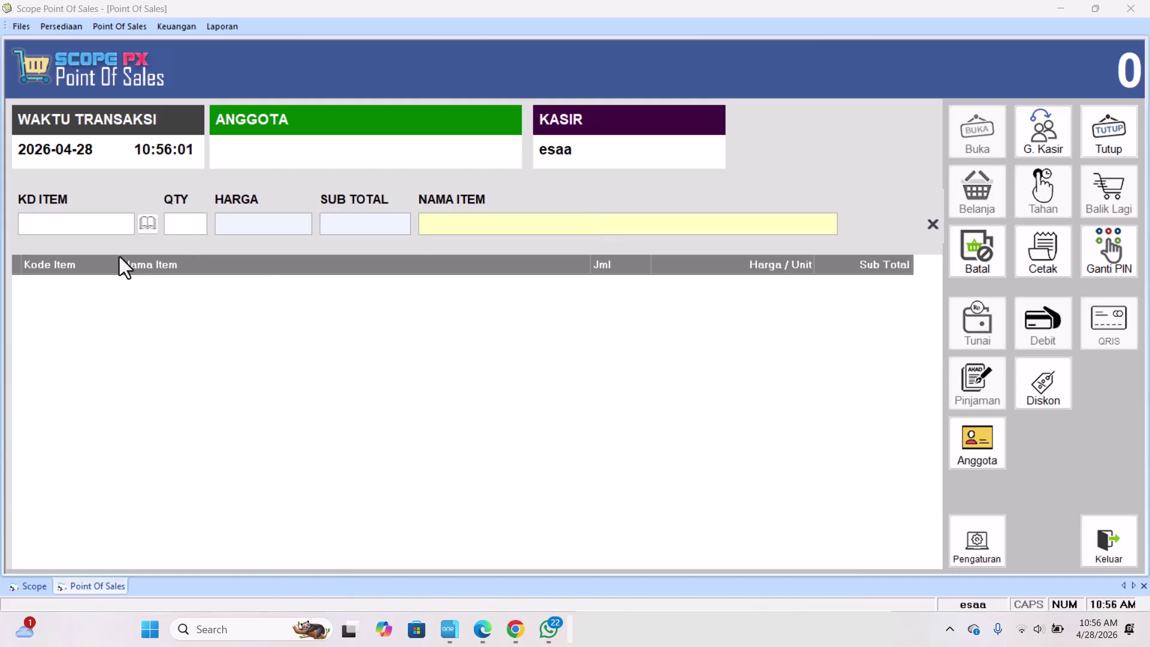
Ring up ROKOK DEWI JAMBU KRE at 10,000 and choose Tukar as the payment method.
{"action": "key", "text": "ctrl+v"}
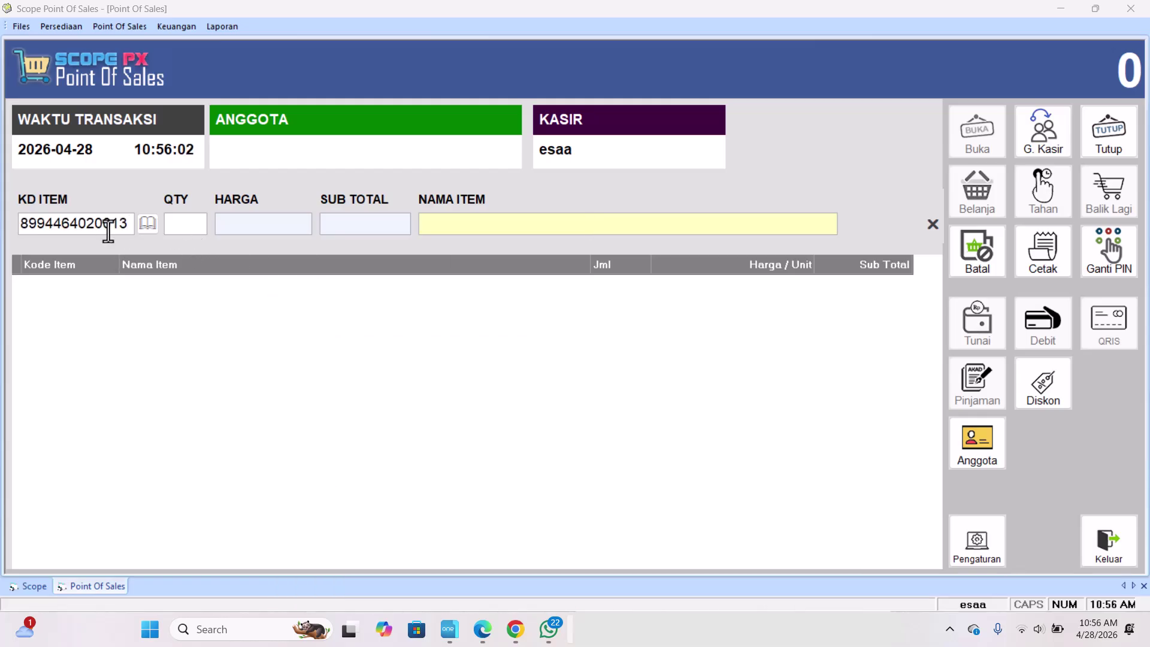
{"action": "key", "text": "Return"}
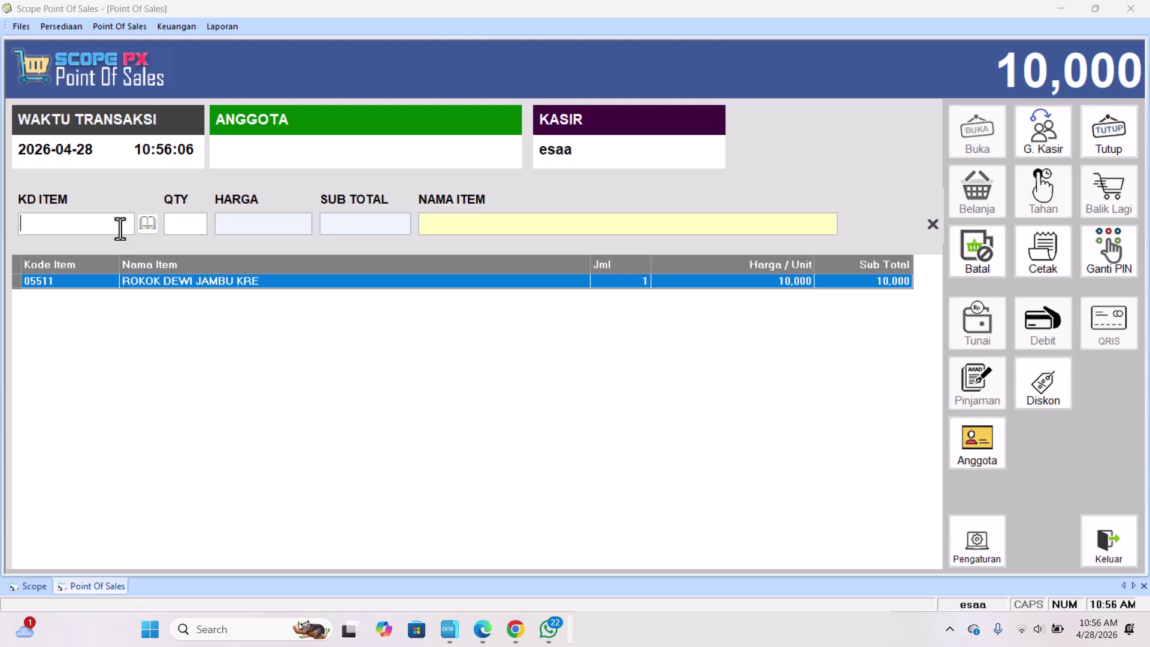
{"action": "key", "text": "Escape"}
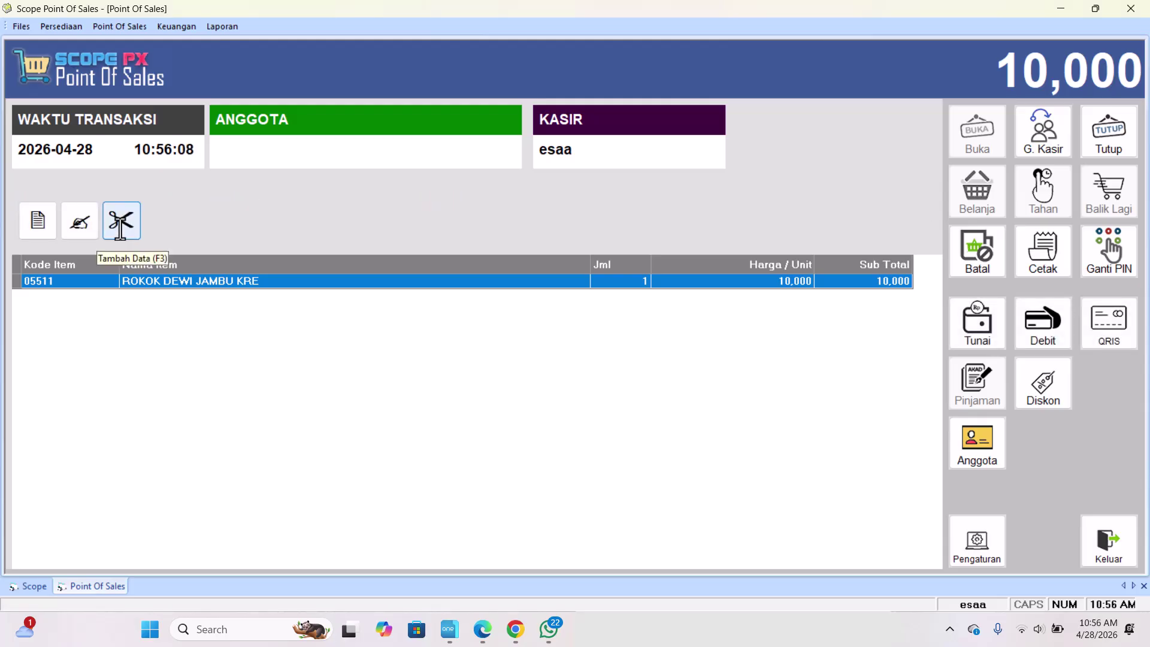
{"action": "key", "text": "Return"}
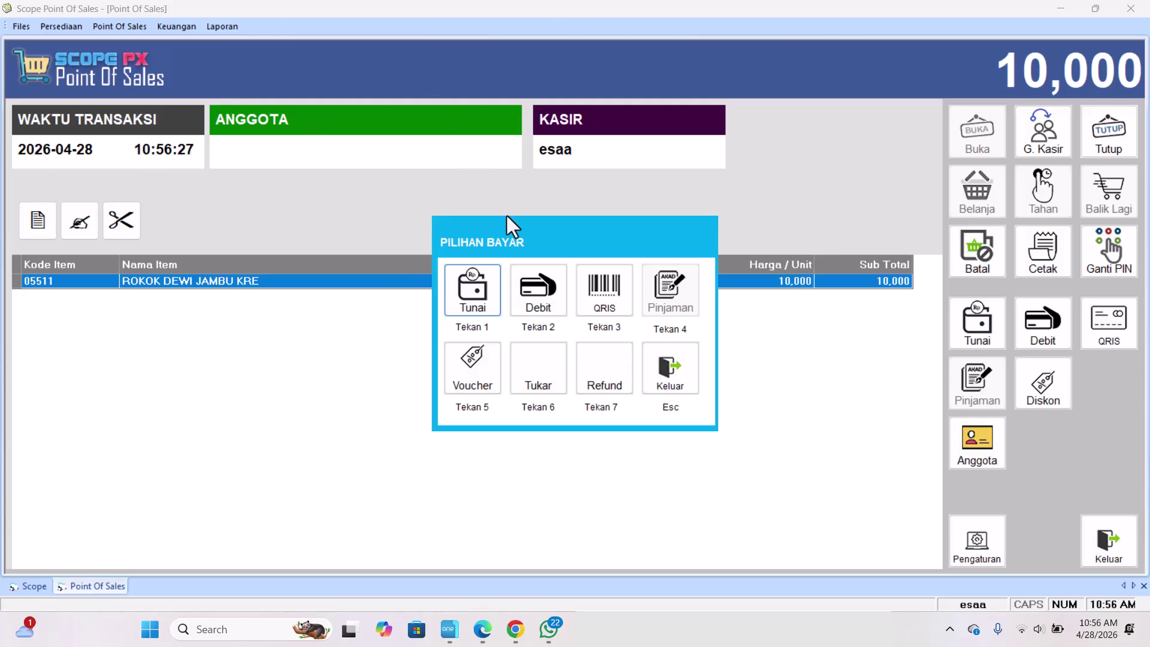
{"action": "key", "text": "6"}
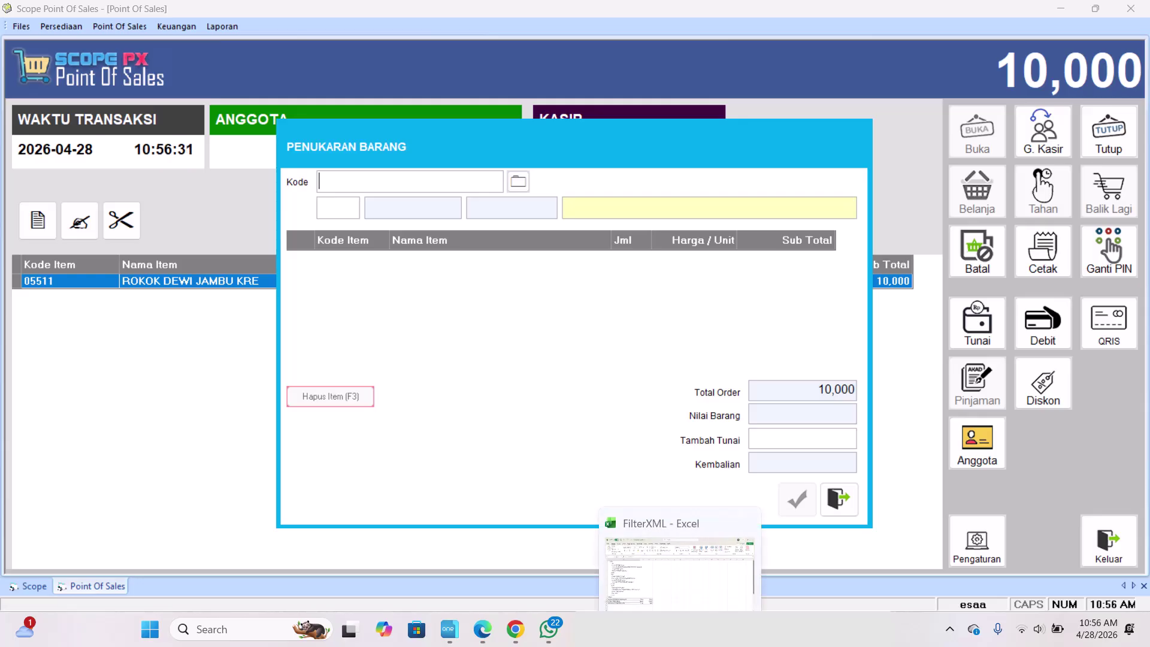
{"action": "left_click", "coordinate": [576, 629]}
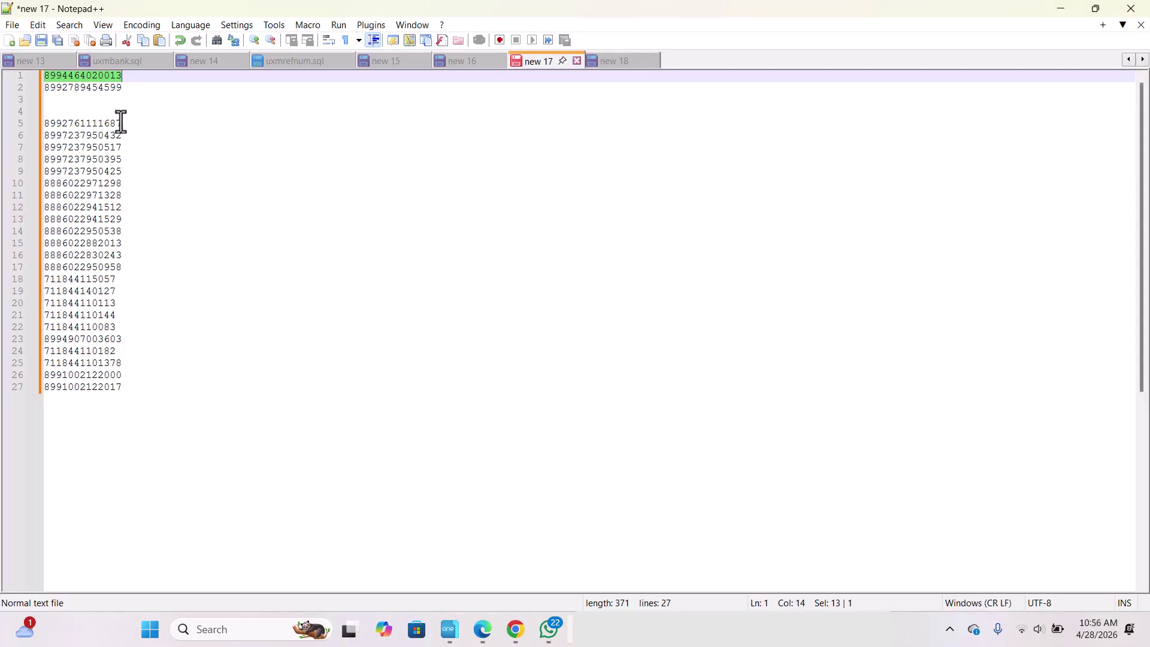
{"action": "double_click", "coordinate": [105, 88]}
{"action": "key", "text": "ctrl+c"}
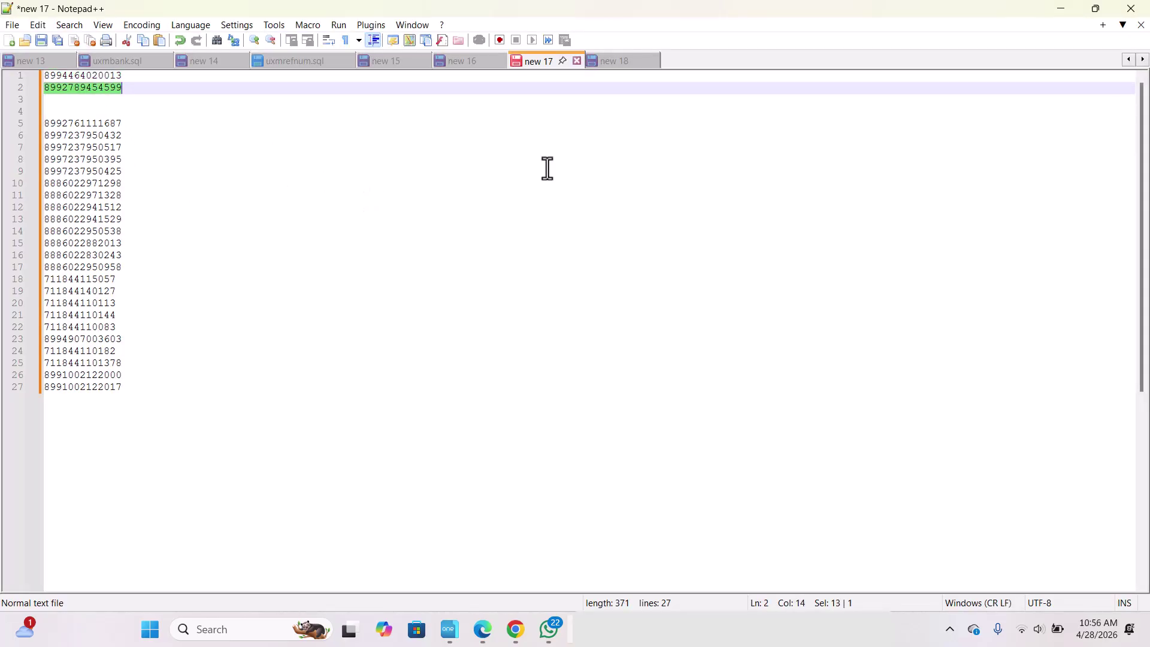
{"action": "left_click", "coordinate": [1082, 11]}
{"action": "left_click", "coordinate": [1040, 41]}
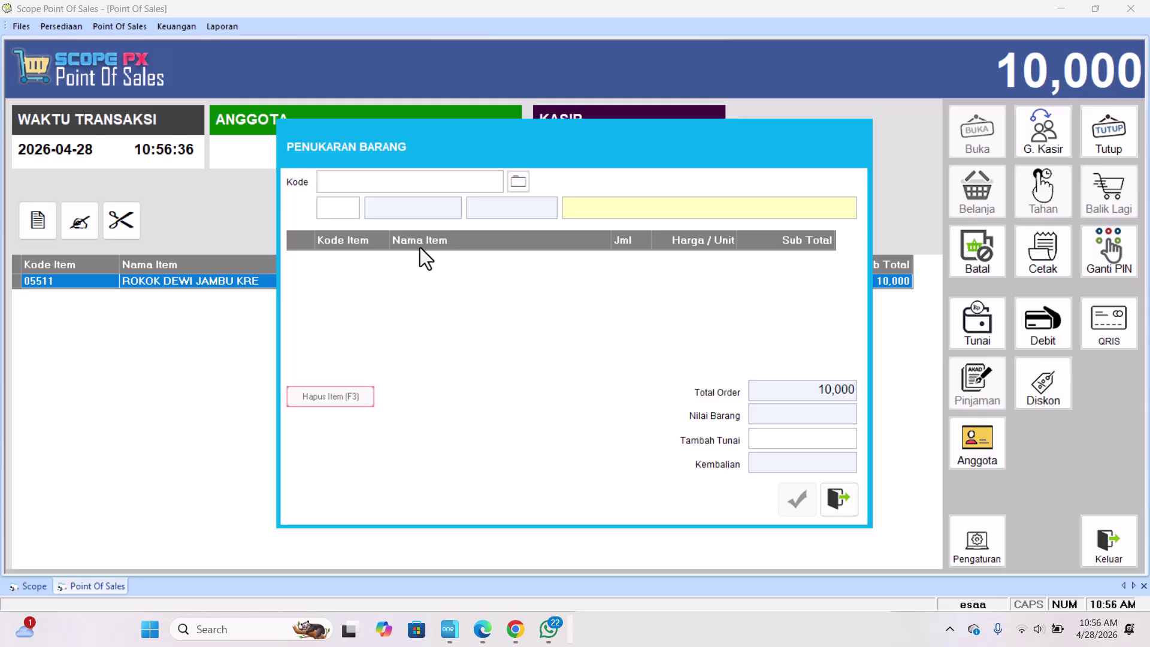
{"action": "left_click", "coordinate": [411, 188]}
{"action": "key", "text": "ctrl+v"}
{"action": "key", "text": "Return"}
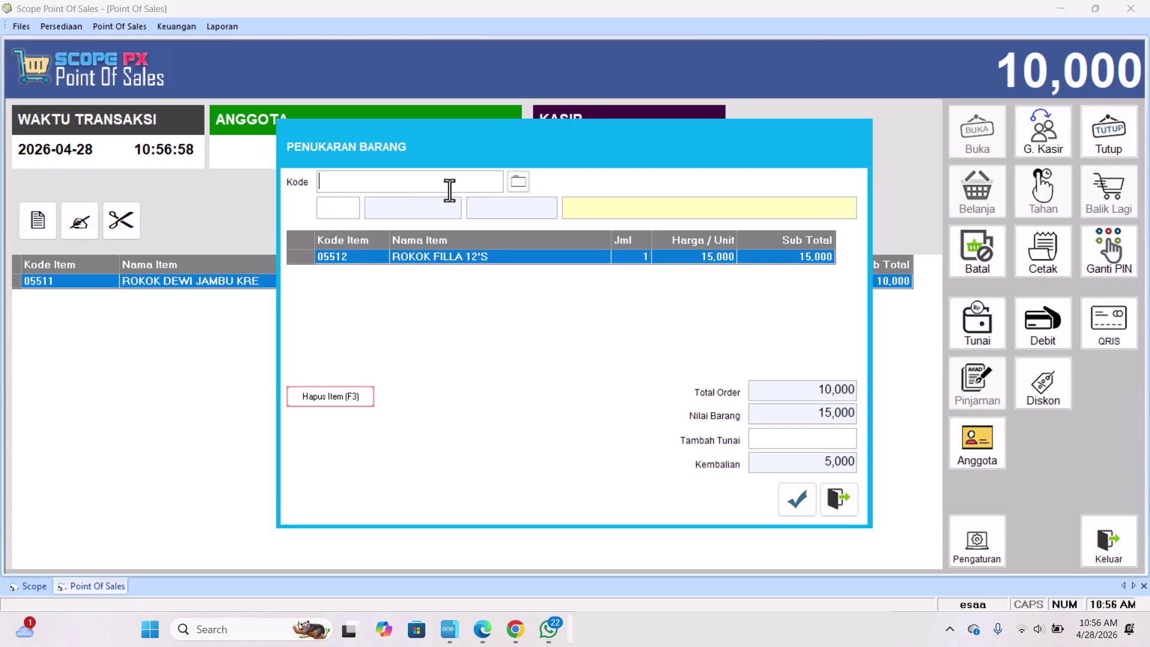
{"action": "left_click", "coordinate": [800, 503]}
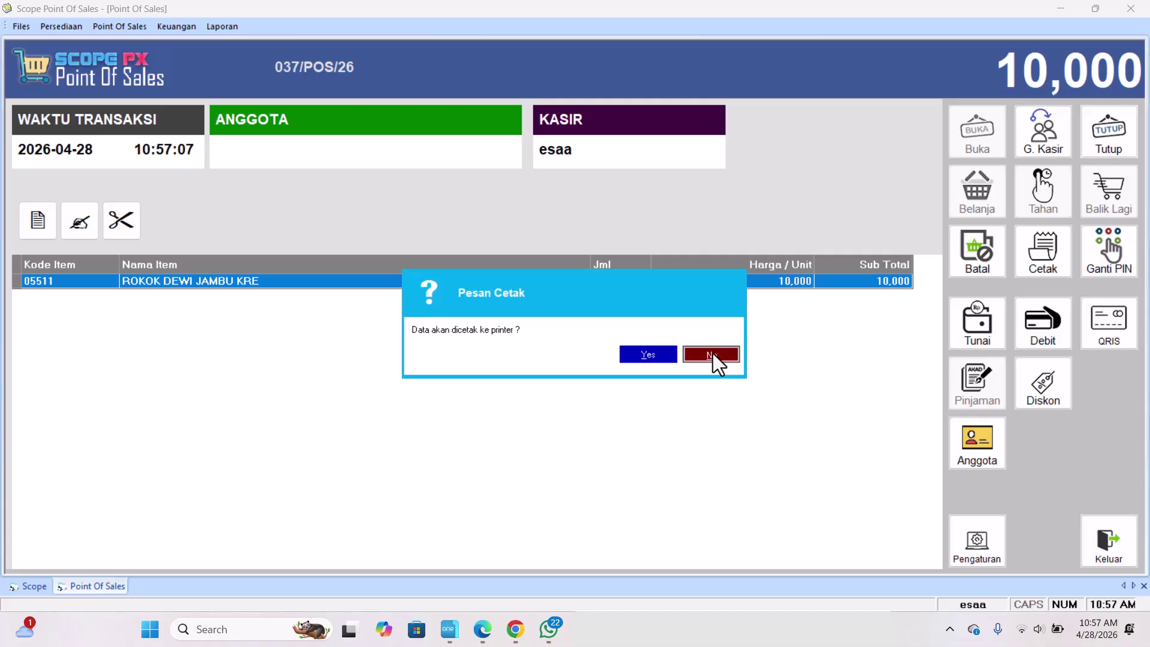
Decline printing the receipt for sale 037/POS/26.
{"action": "left_click", "coordinate": [648, 355]}
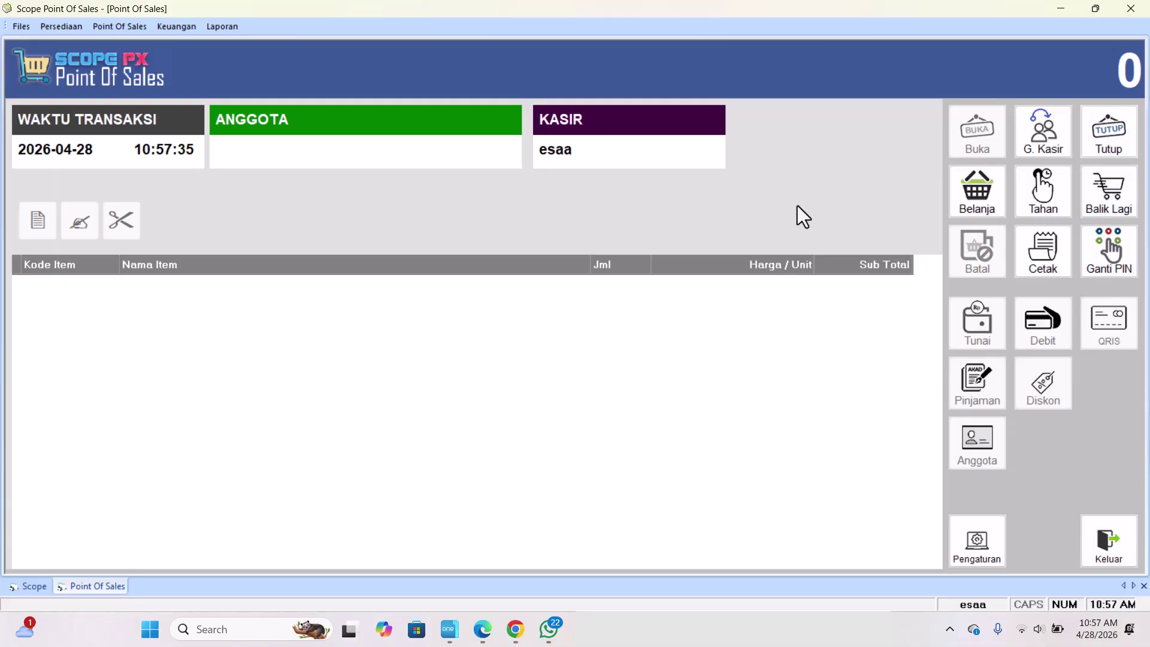
Close the terminal after reviewing sales of 31,500 and 531,500 in the cash drawer.
{"action": "key", "text": "backslash"}
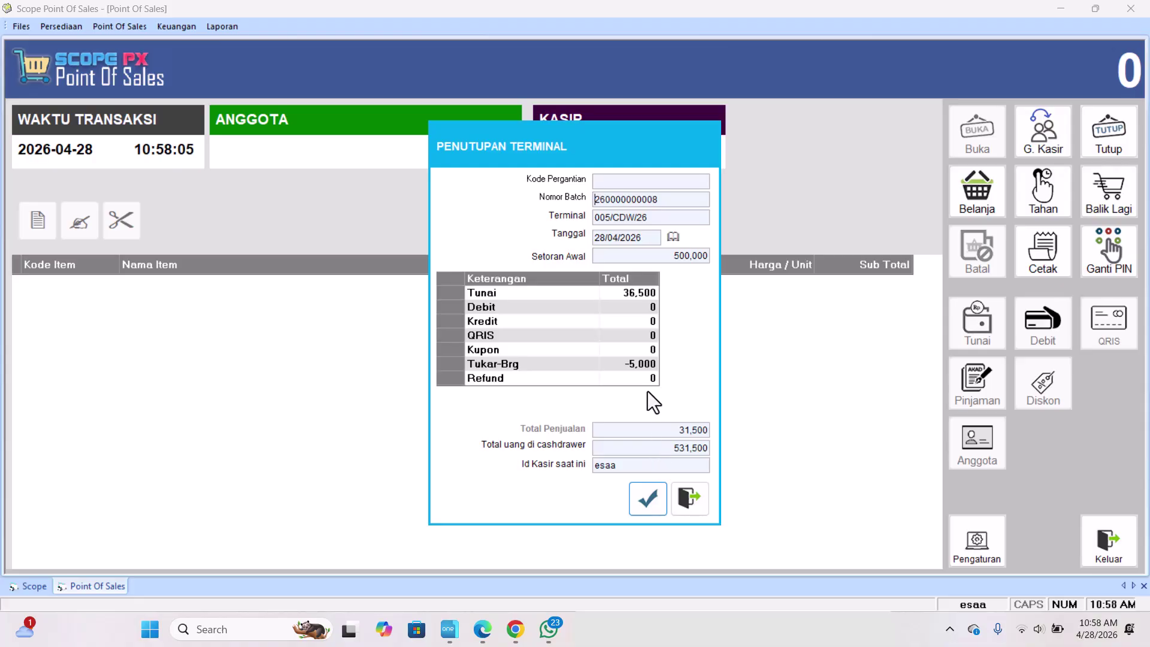
{"action": "left_click", "coordinate": [646, 507]}
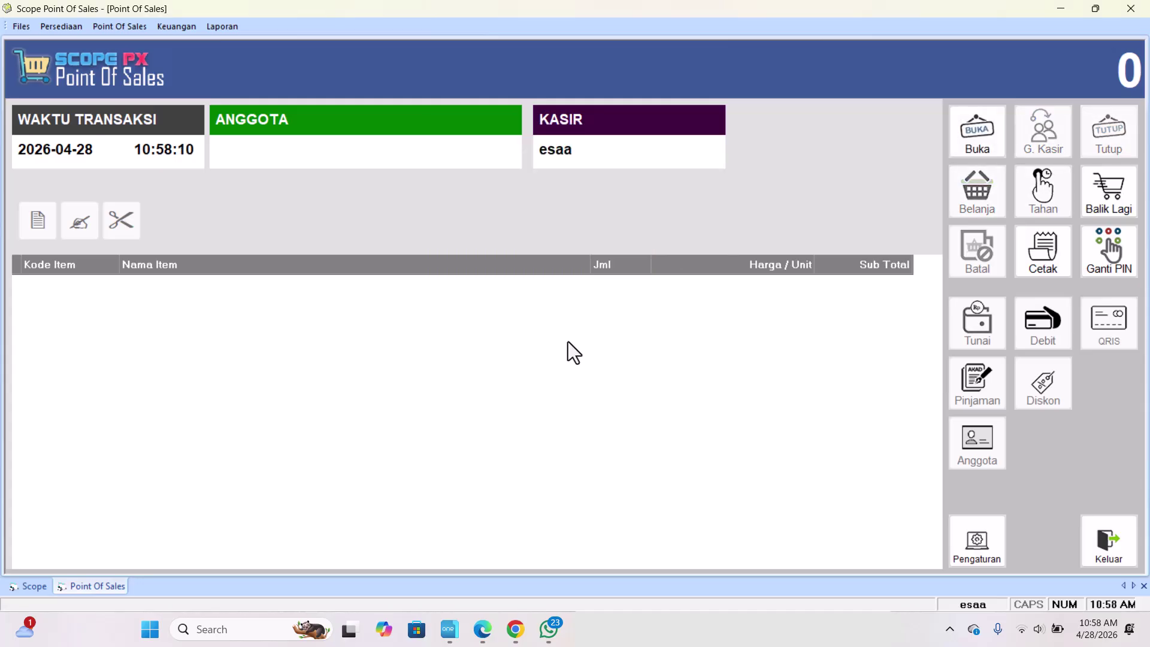